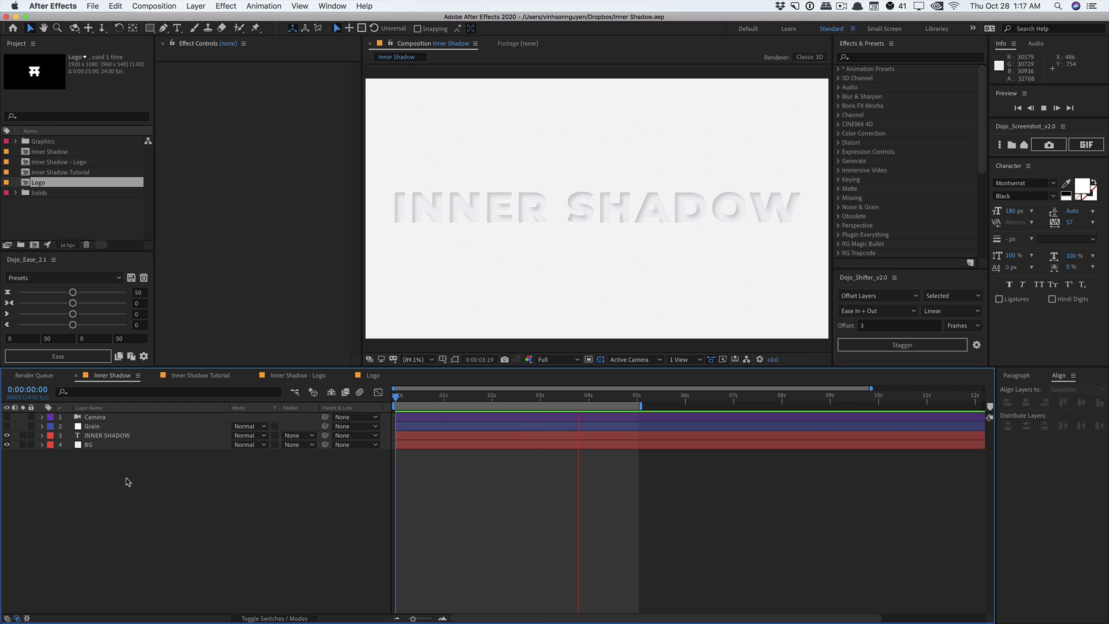
Step: Create a white SHADOW text layer in Inner Shadow Tutorial and centre it vertically in the composition
click(212, 376)
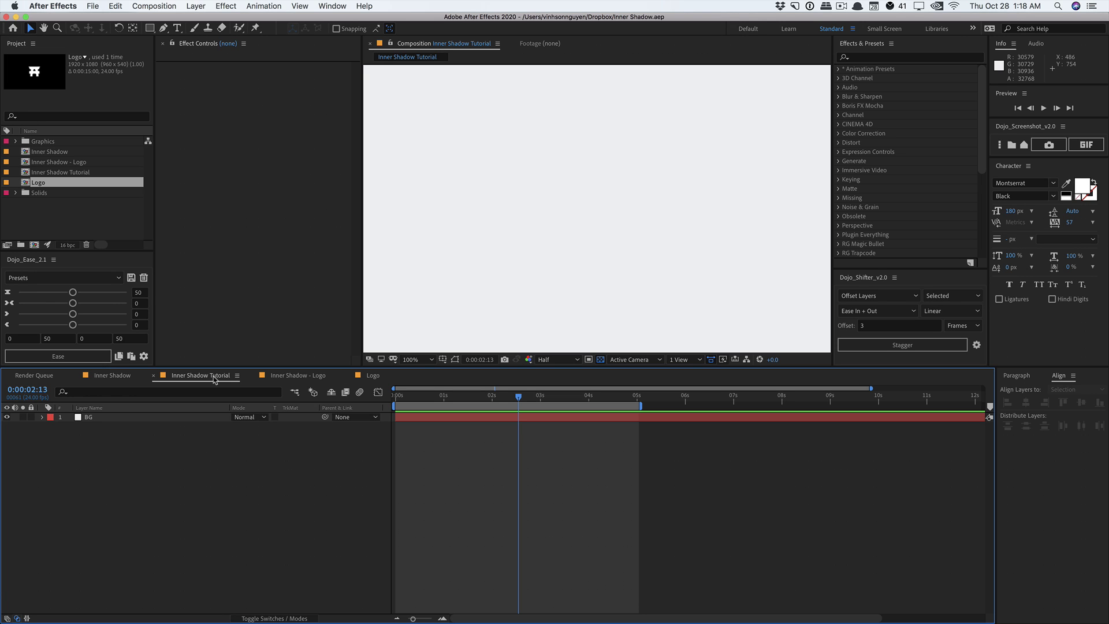
click(202, 6)
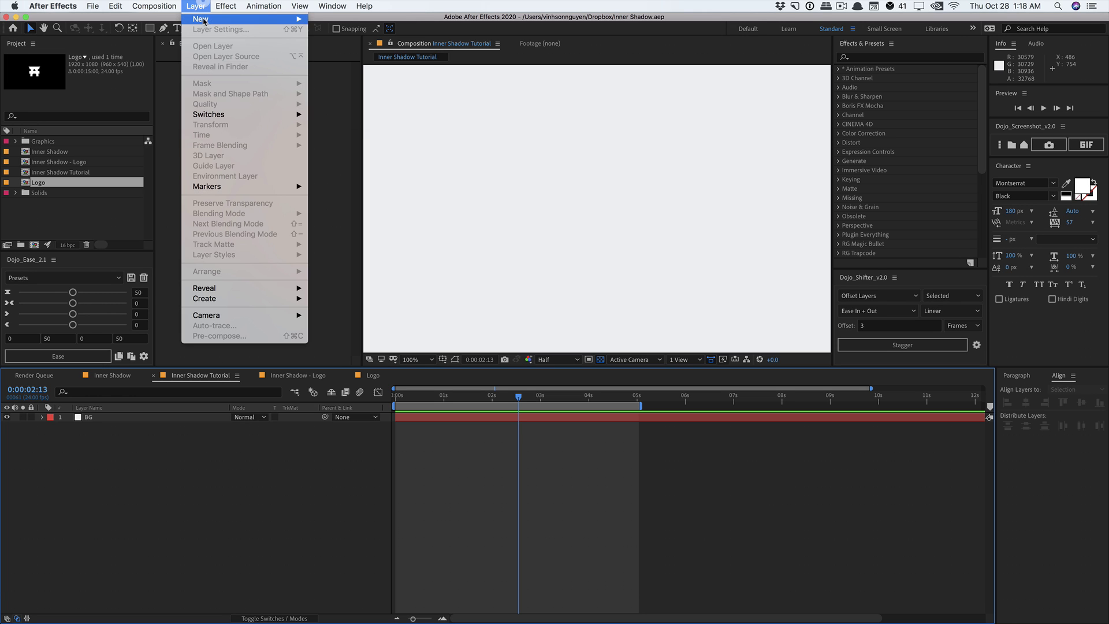
mouse_move(203, 21)
click(324, 22)
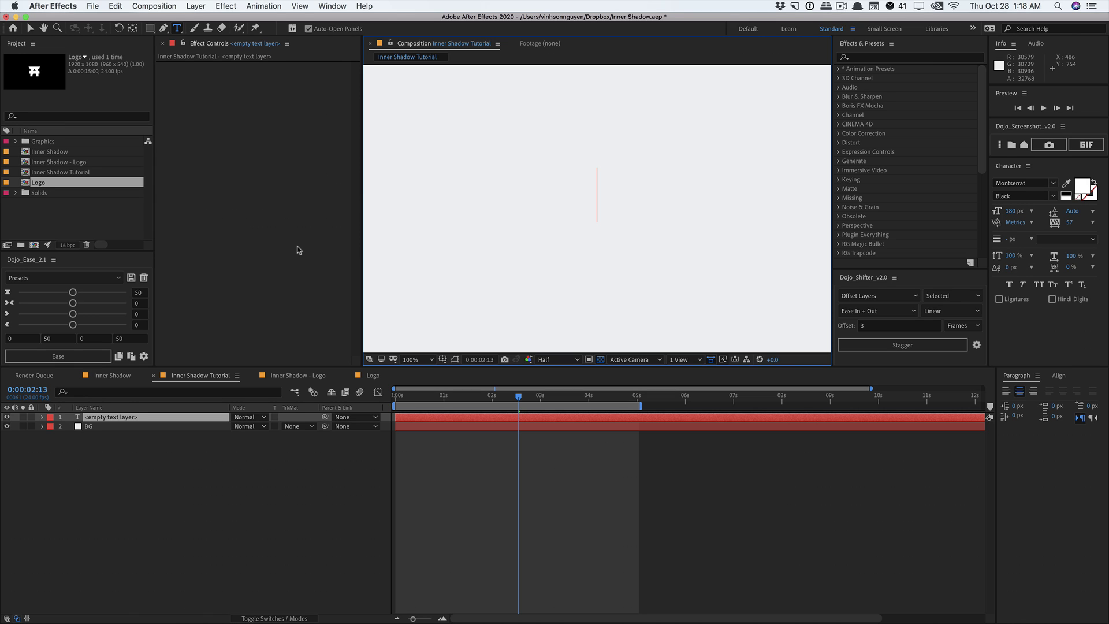
text(SHADOW)
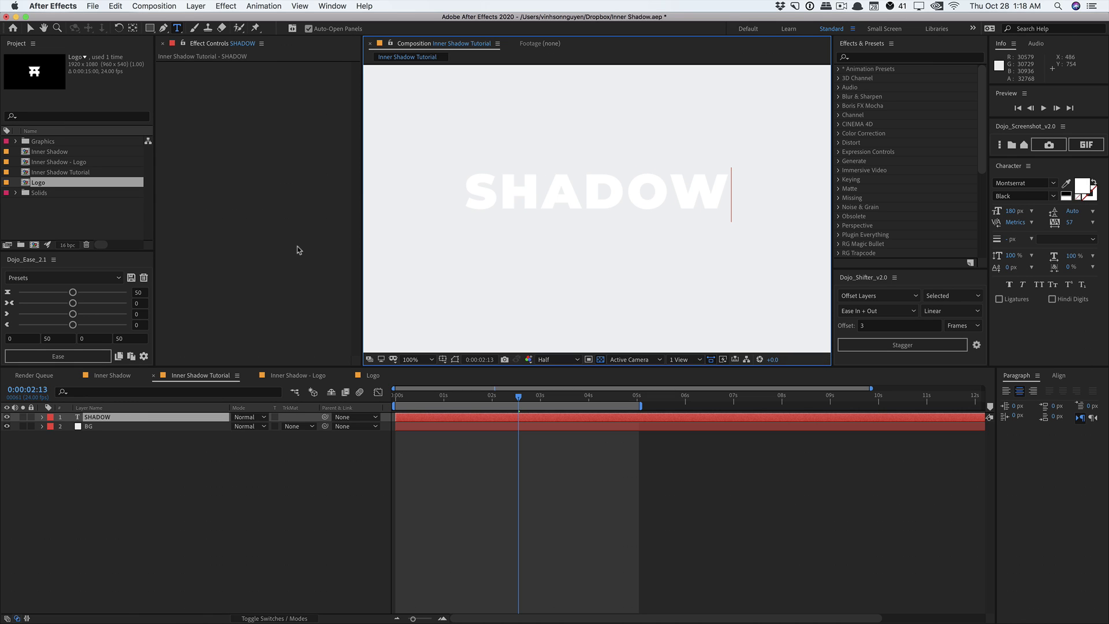
click(196, 417)
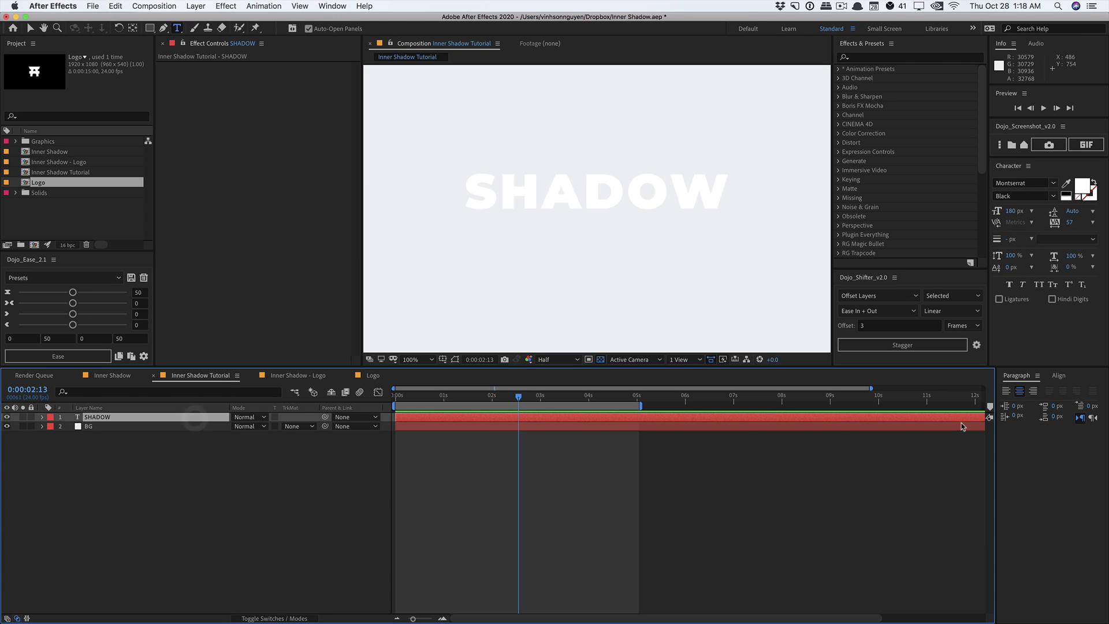
click(1058, 375)
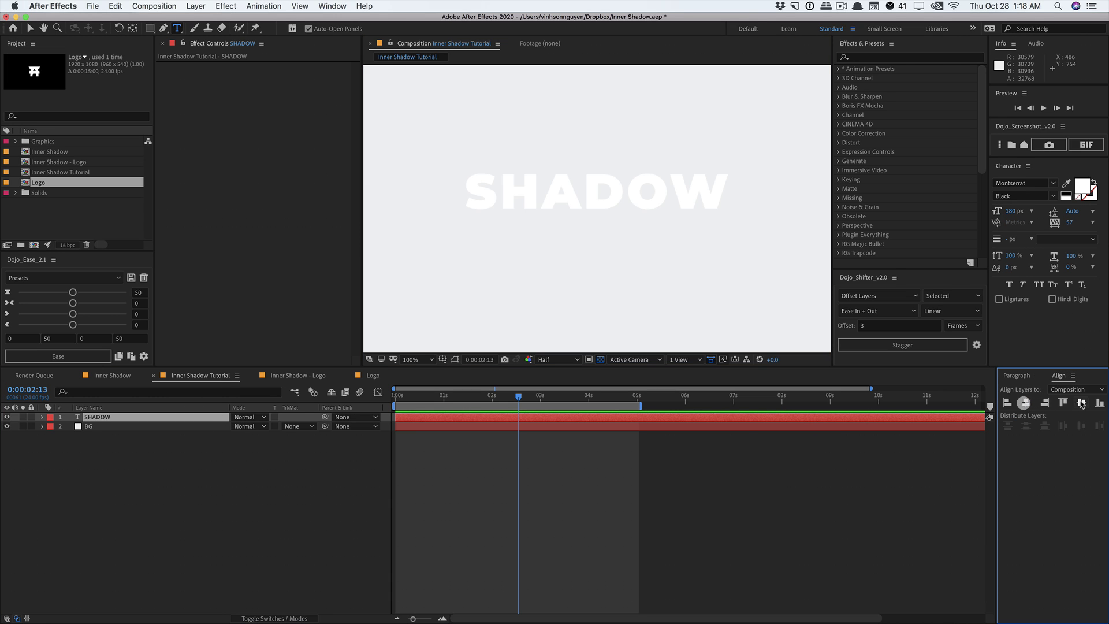
click(1081, 403)
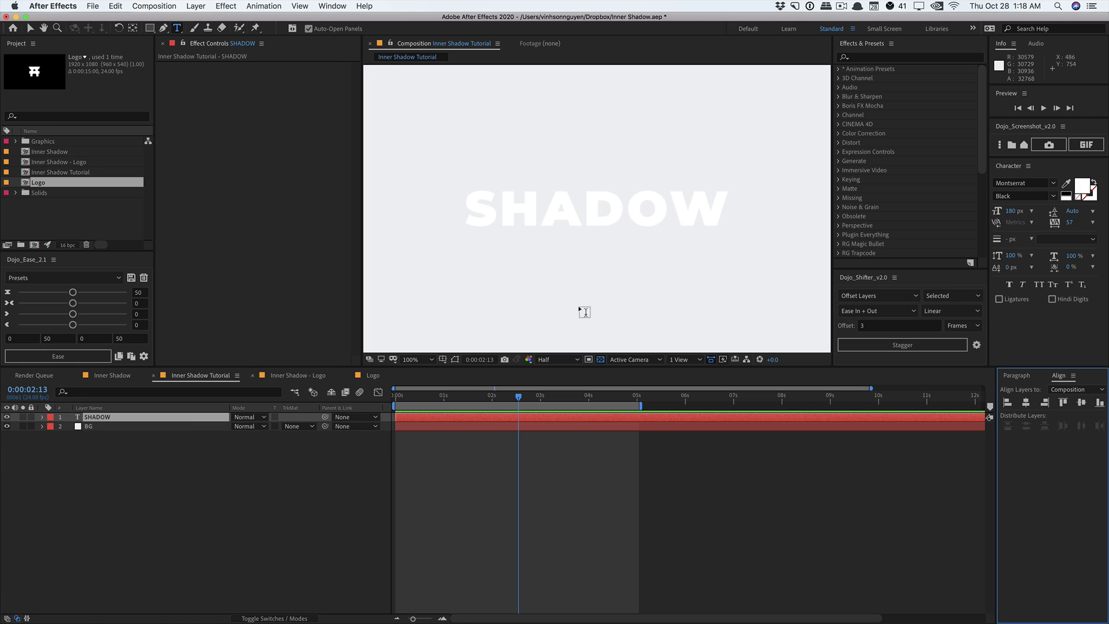
Step: Apply Solid Composite to the SHADOW layer with its colour set to black
click(884, 58)
text(solid c)
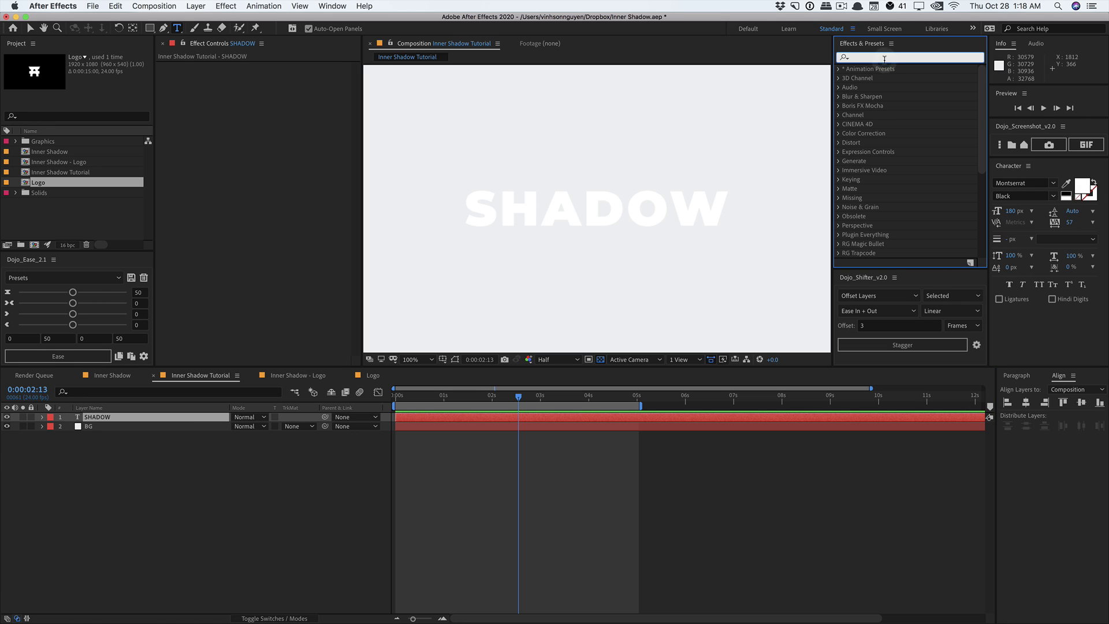
text(omp)
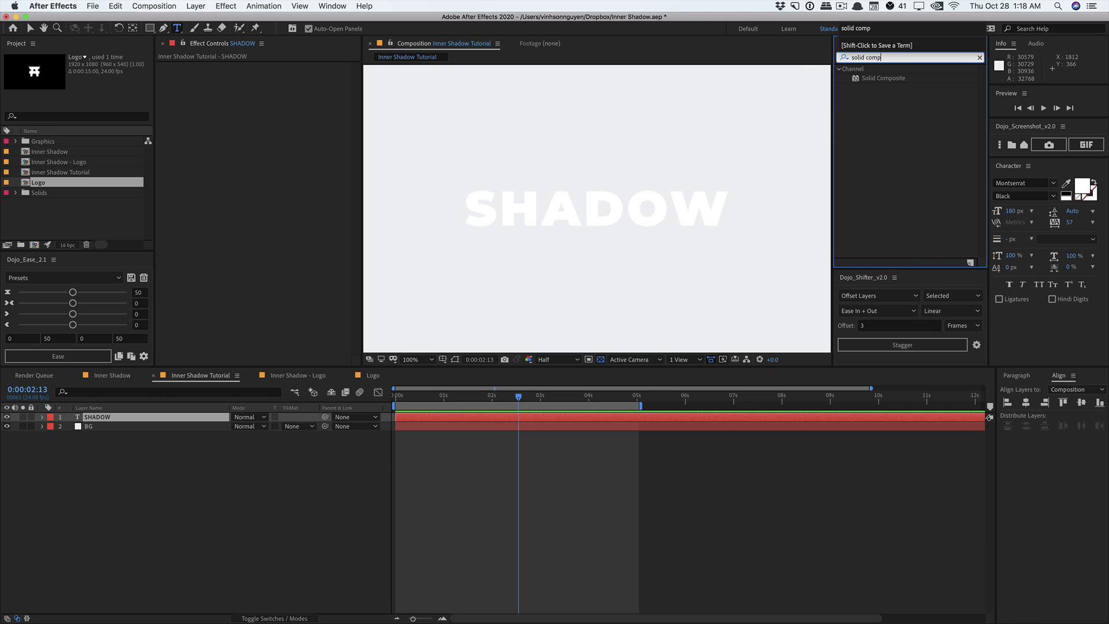
drag(883, 78, 588, 206)
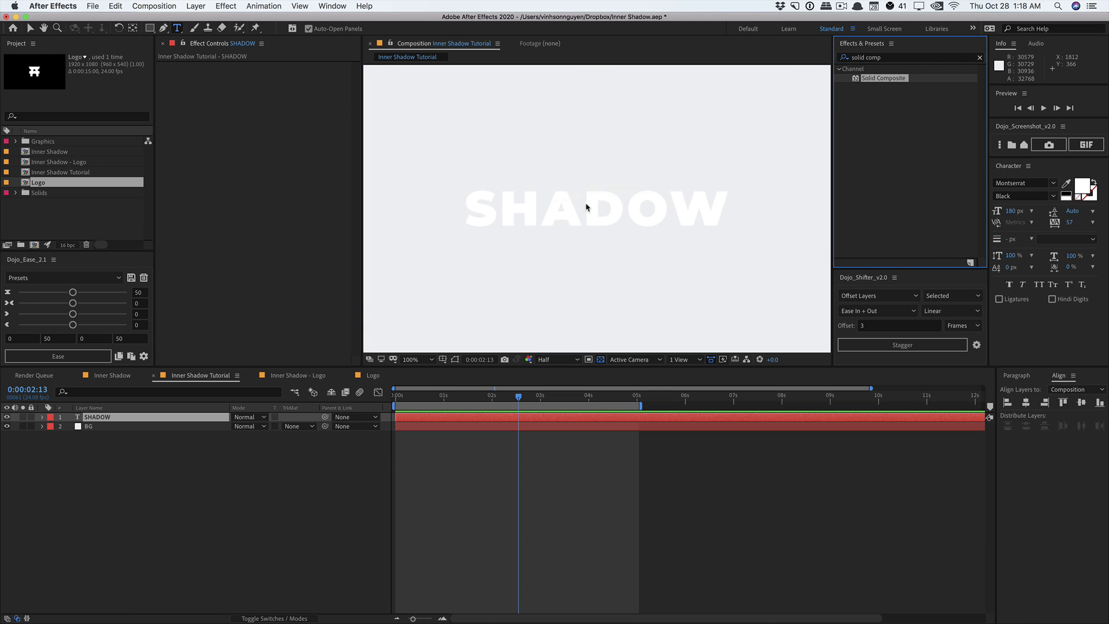
key(v)
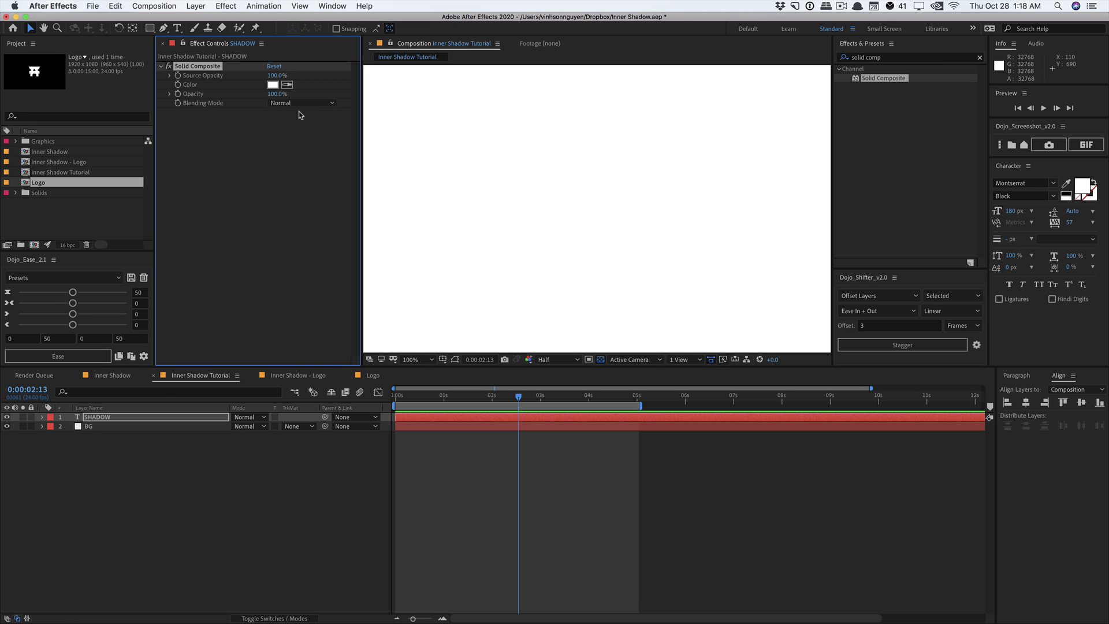
click(272, 84)
drag(199, 399, 118, 449)
click(384, 298)
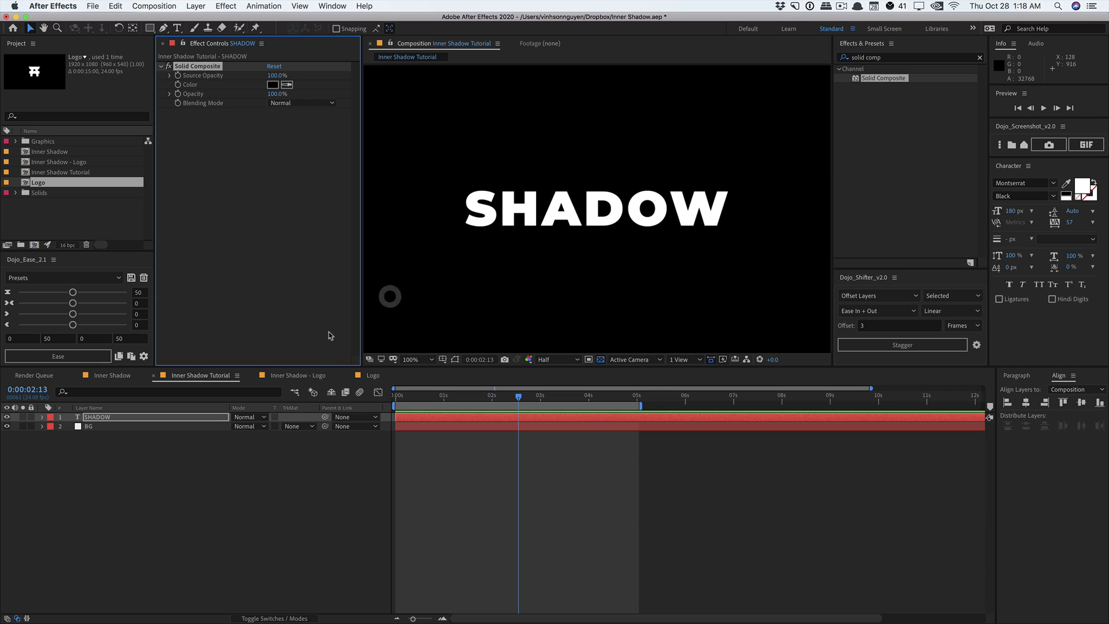
Step: Hide the BG layer and switch the Solid Composite effect back on
click(7, 426)
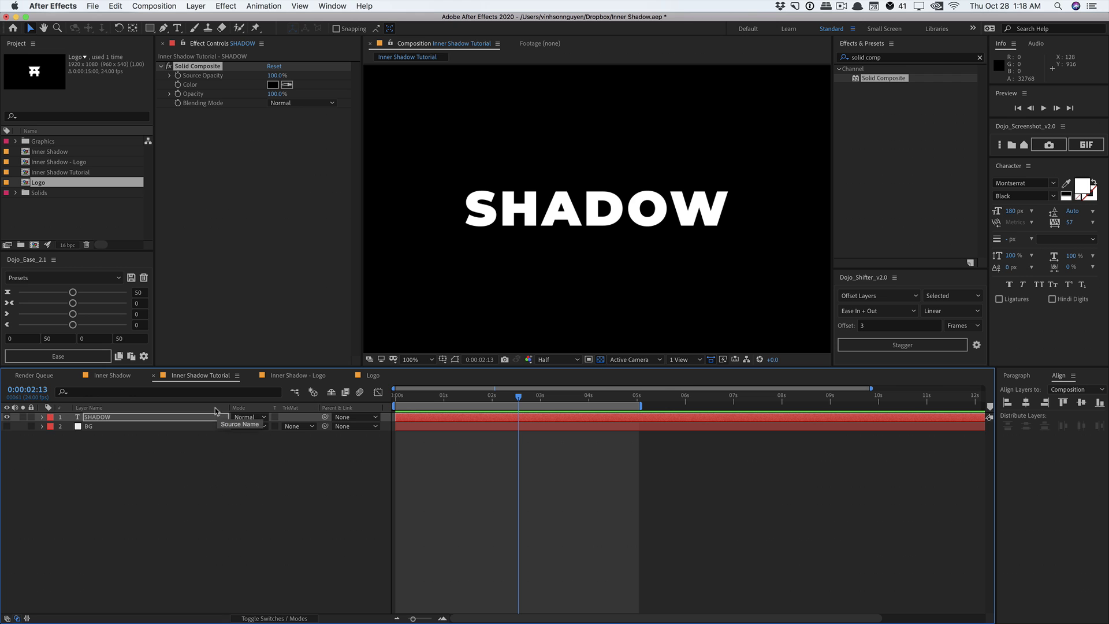
click(139, 417)
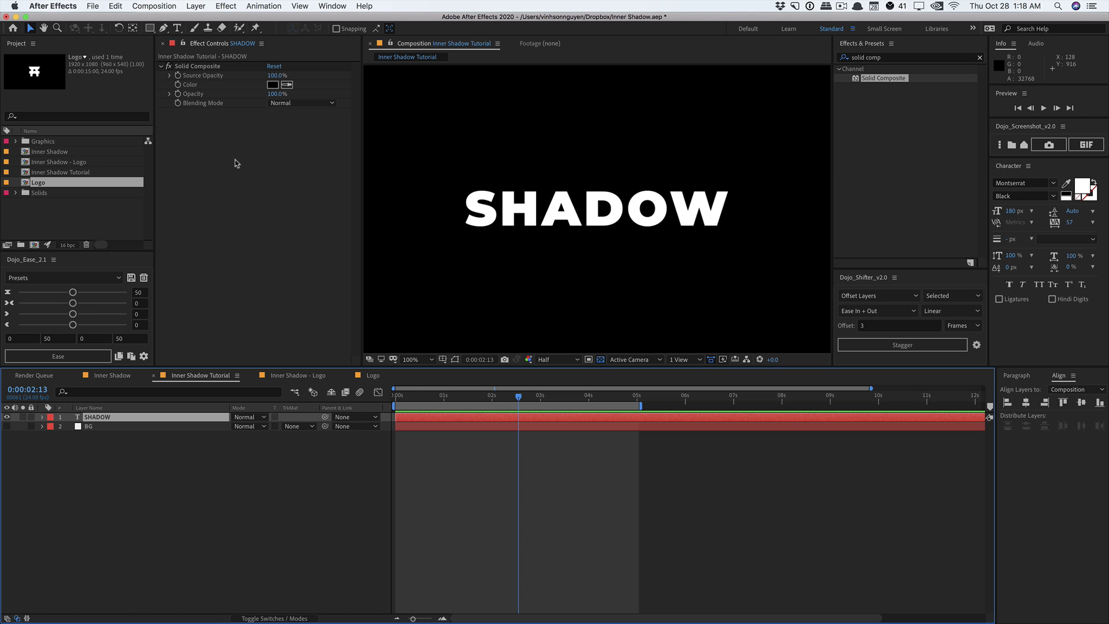
click(170, 71)
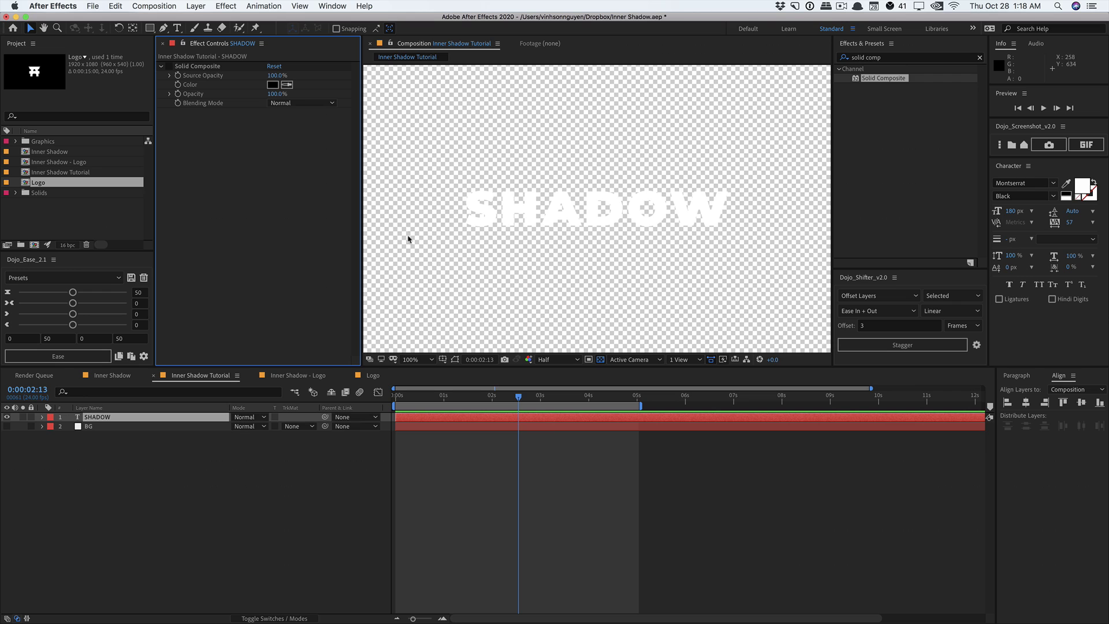
click(168, 66)
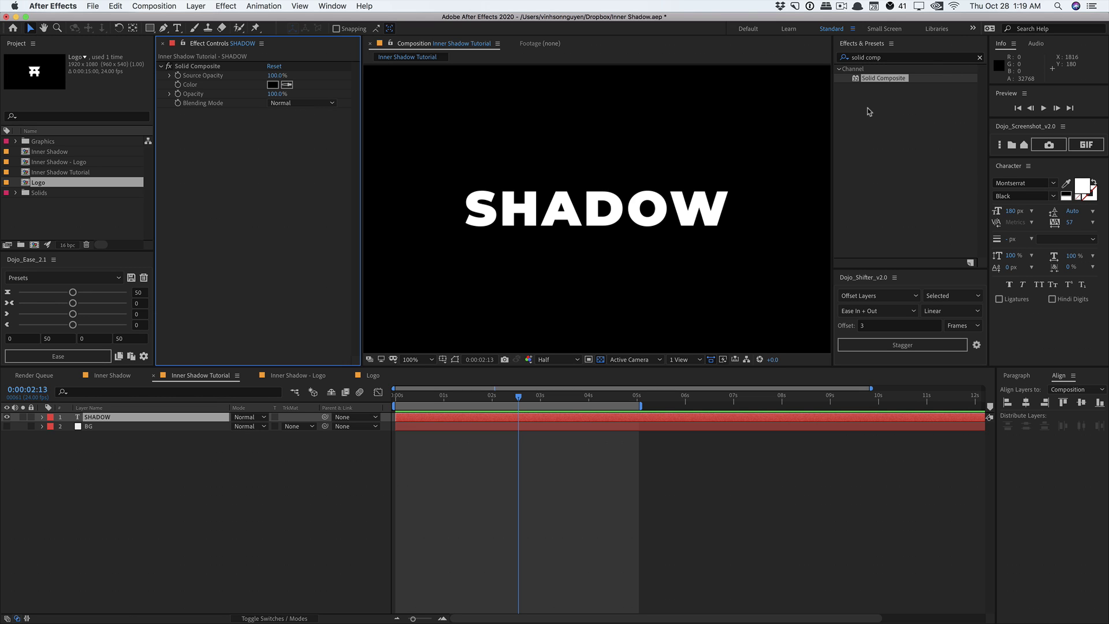
Step: Apply Shift Channels to SHADOW with Take Alpha From set to Luminance, then zoom in to check
click(893, 57)
drag(860, 57, 785, 49)
text(shift)
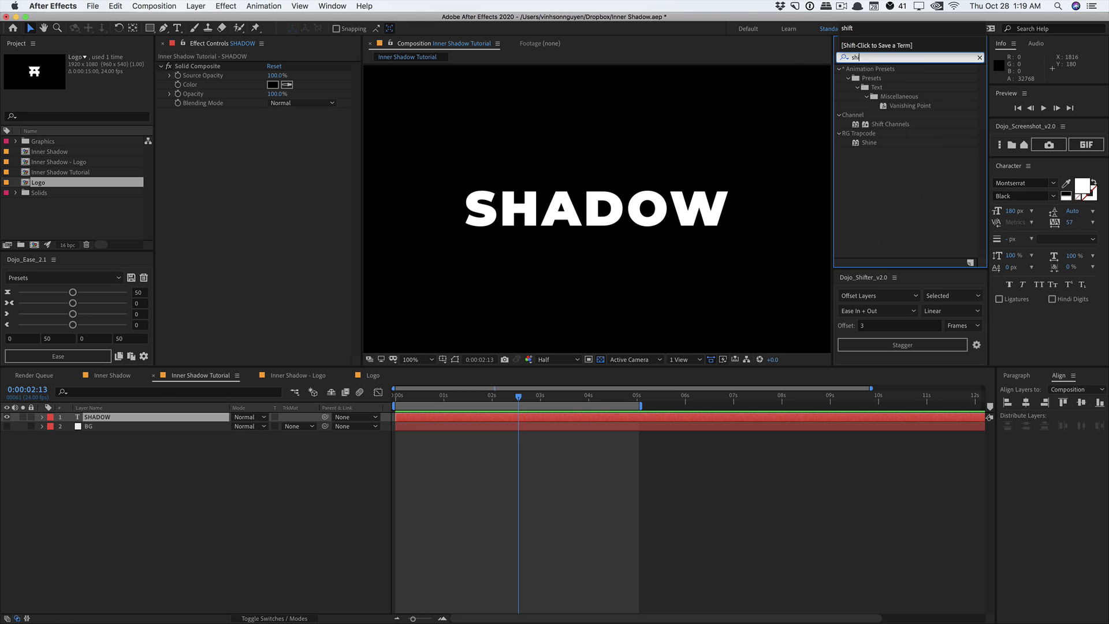
double_click(906, 79)
drag(906, 79, 280, 190)
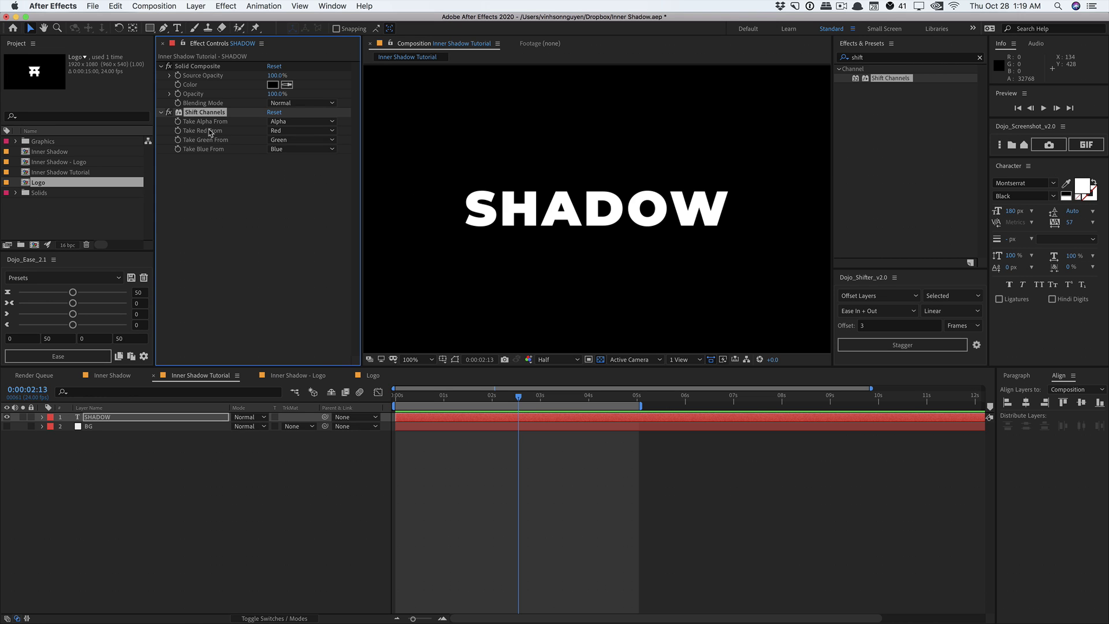
click(288, 121)
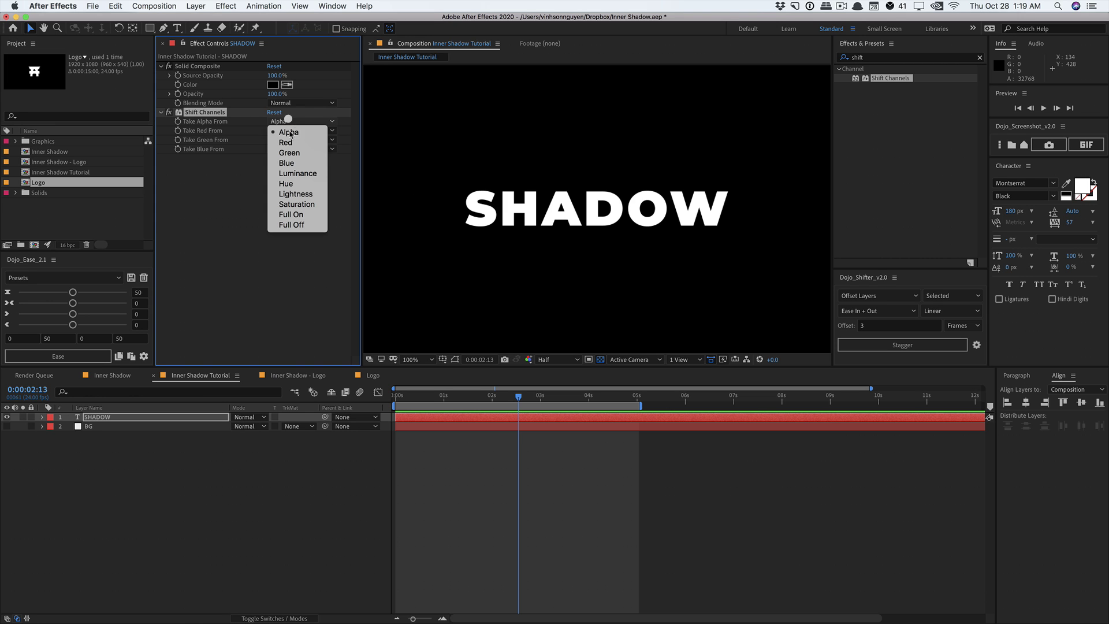
click(292, 173)
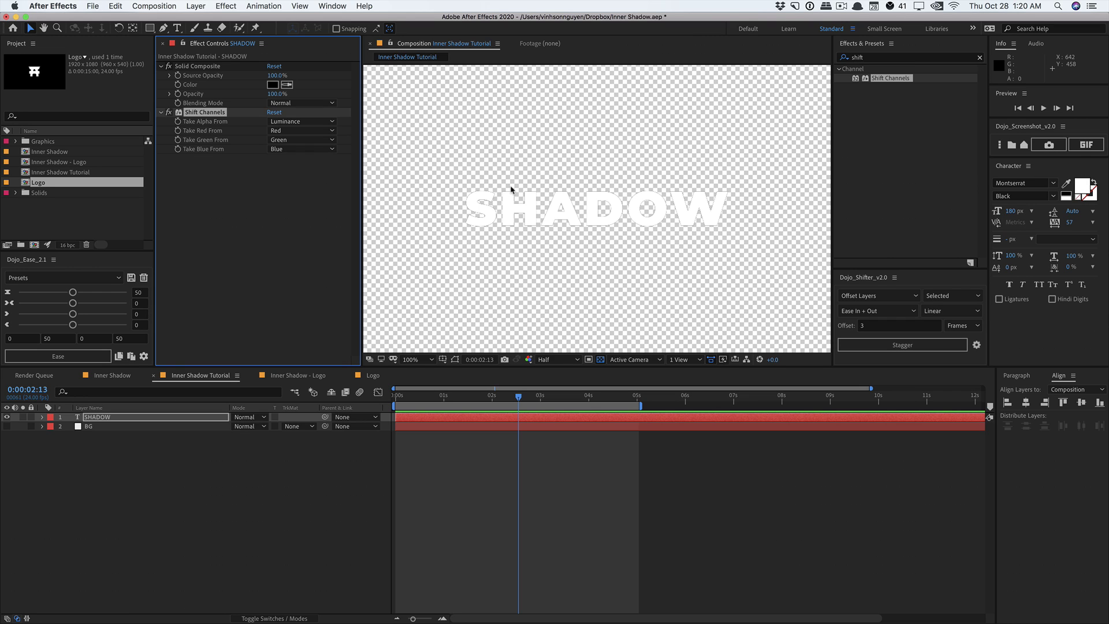
key(period)
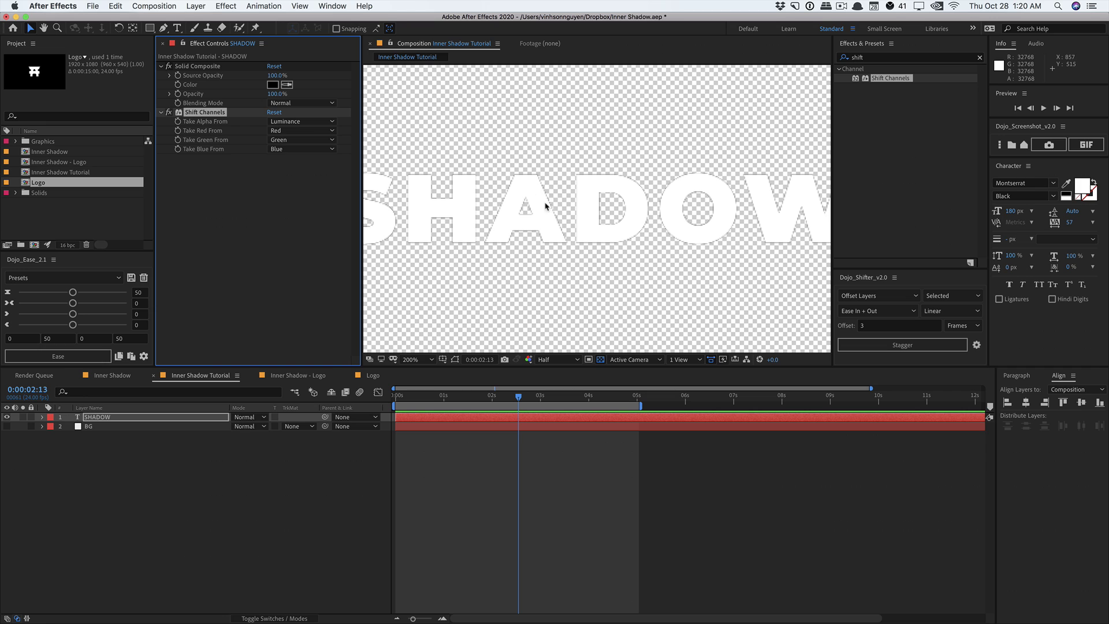
Step: Apply Simple Choker to SHADOW with Choke Matte set to 1.00
key(comma)
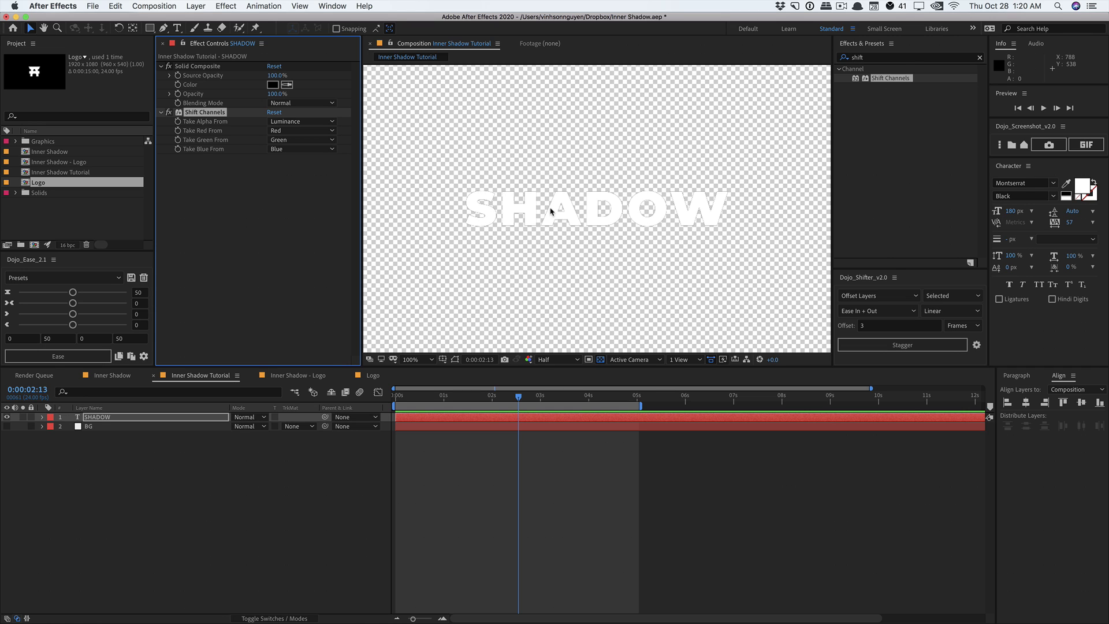
click(873, 57)
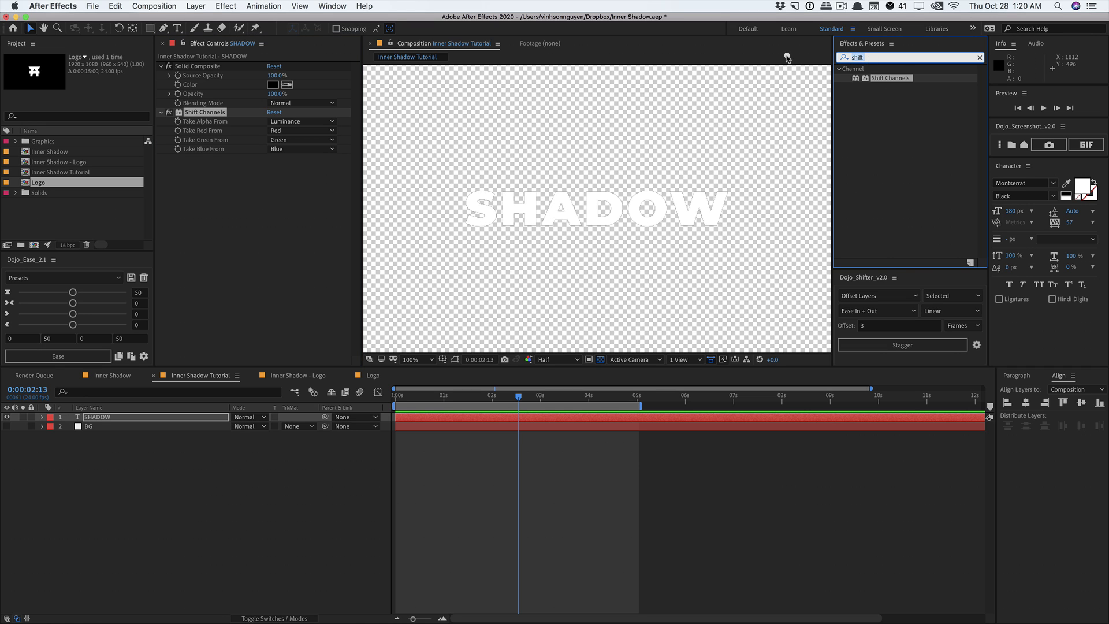
text(simple)
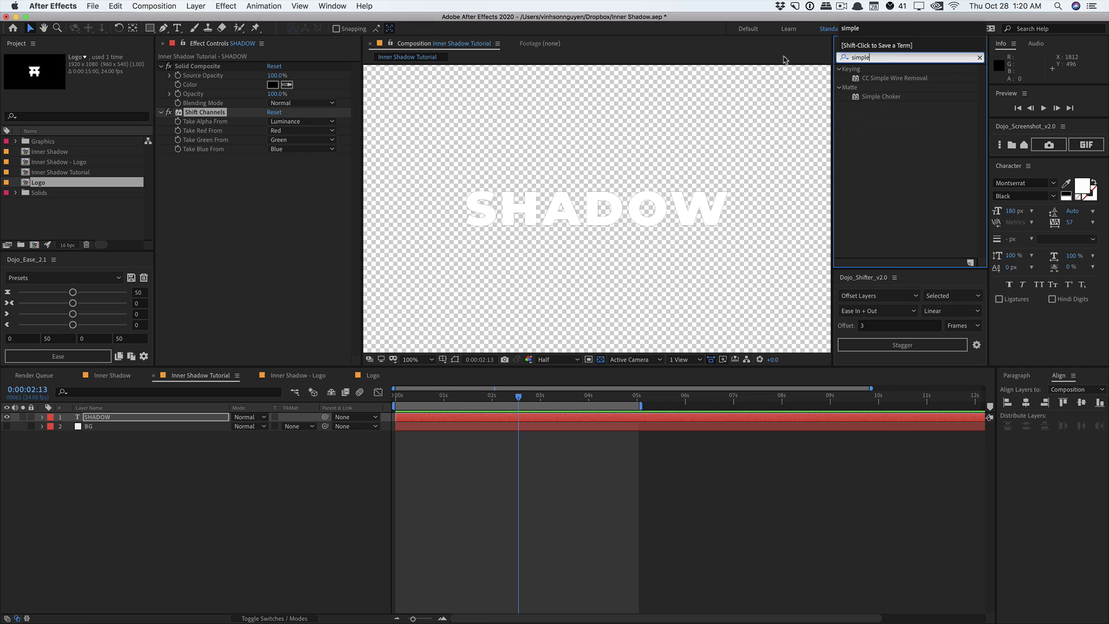
drag(855, 102, 245, 165)
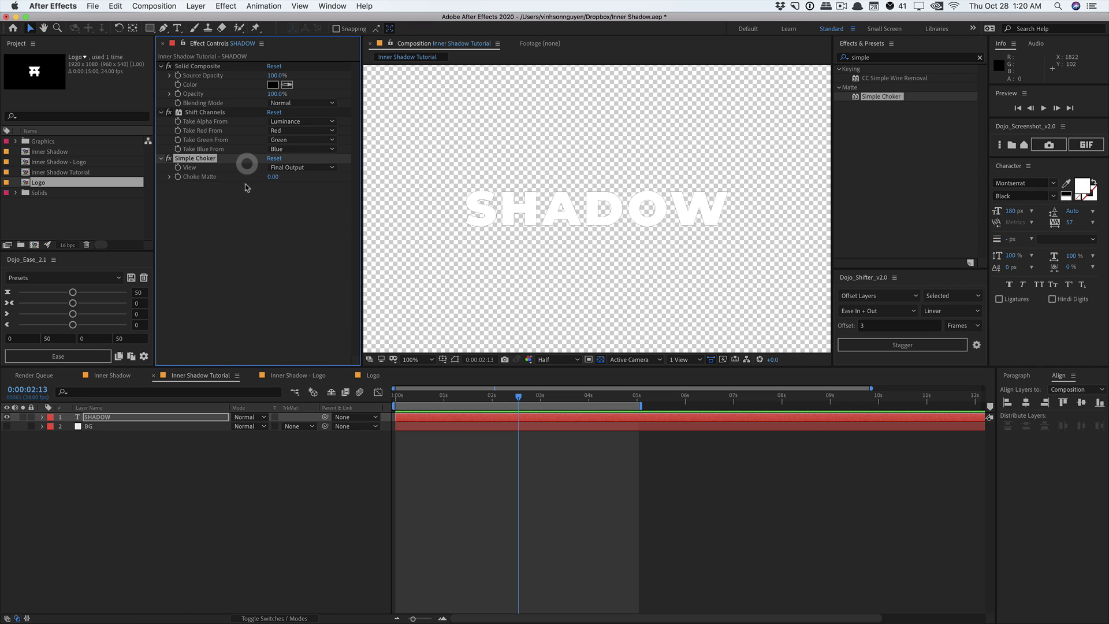
click(269, 177)
text(1)
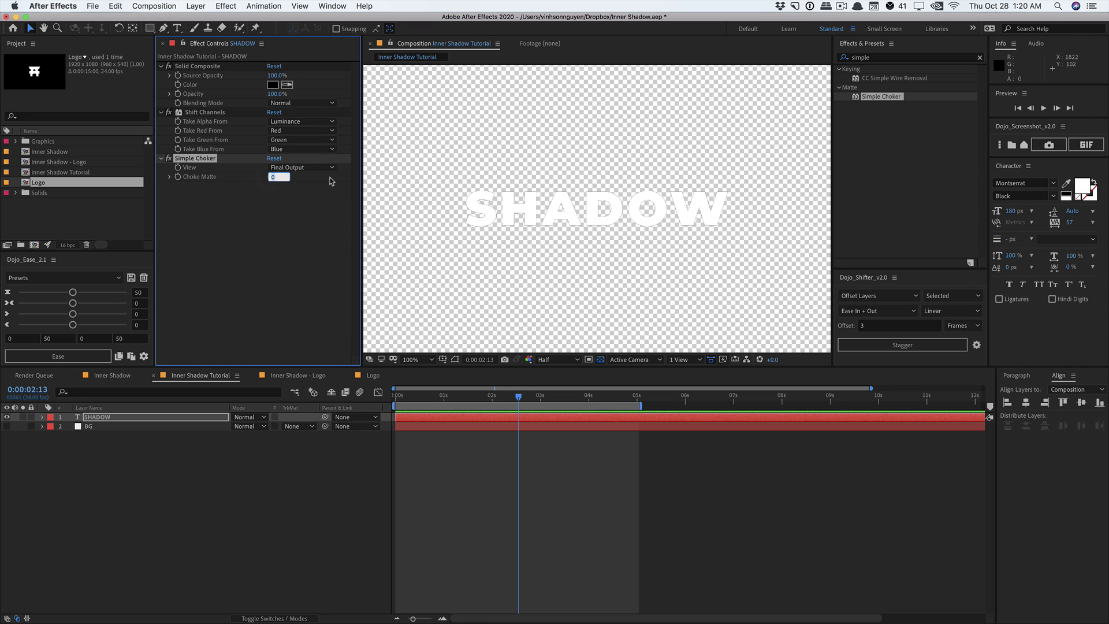
key(Return)
key(super+5)
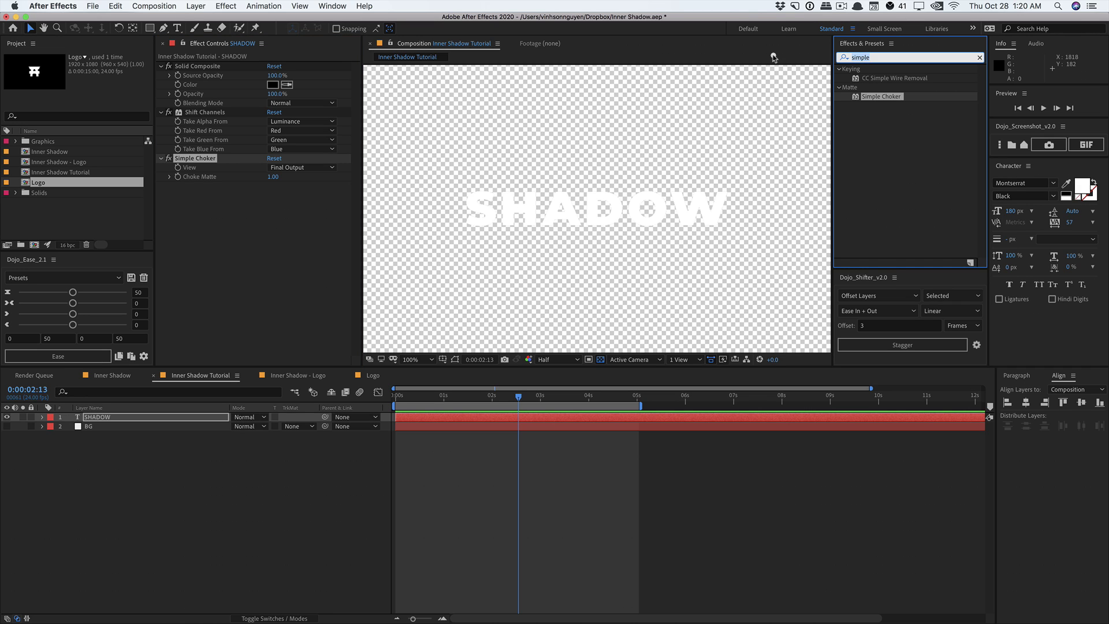
Step: Apply Invert to SHADOW on the Alpha channel and zoom the viewer to 50%
text(invert)
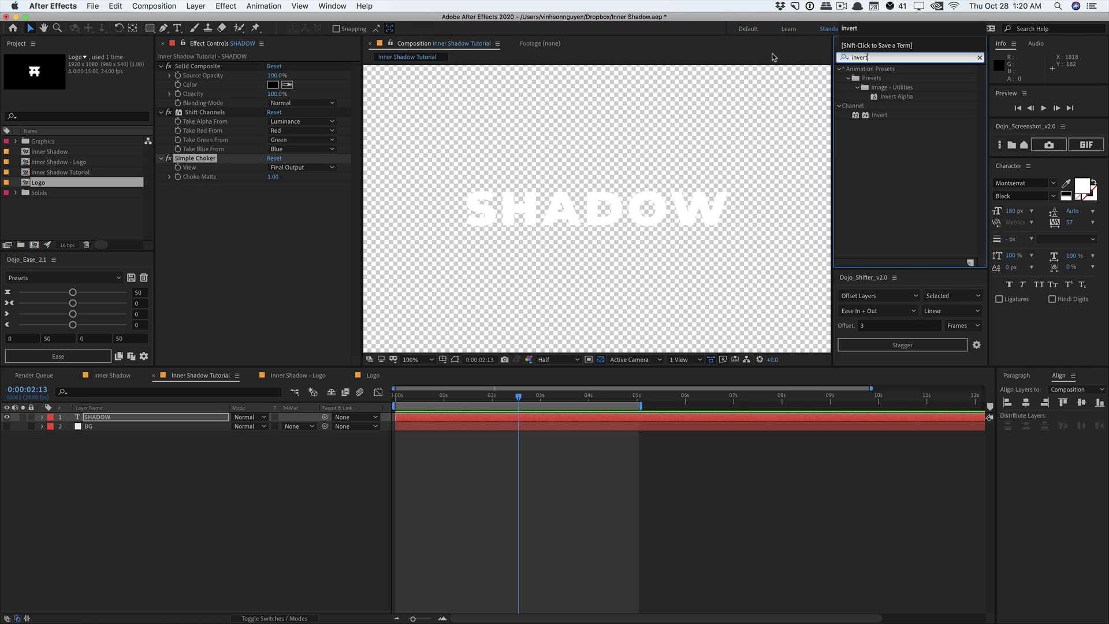
drag(878, 115, 246, 204)
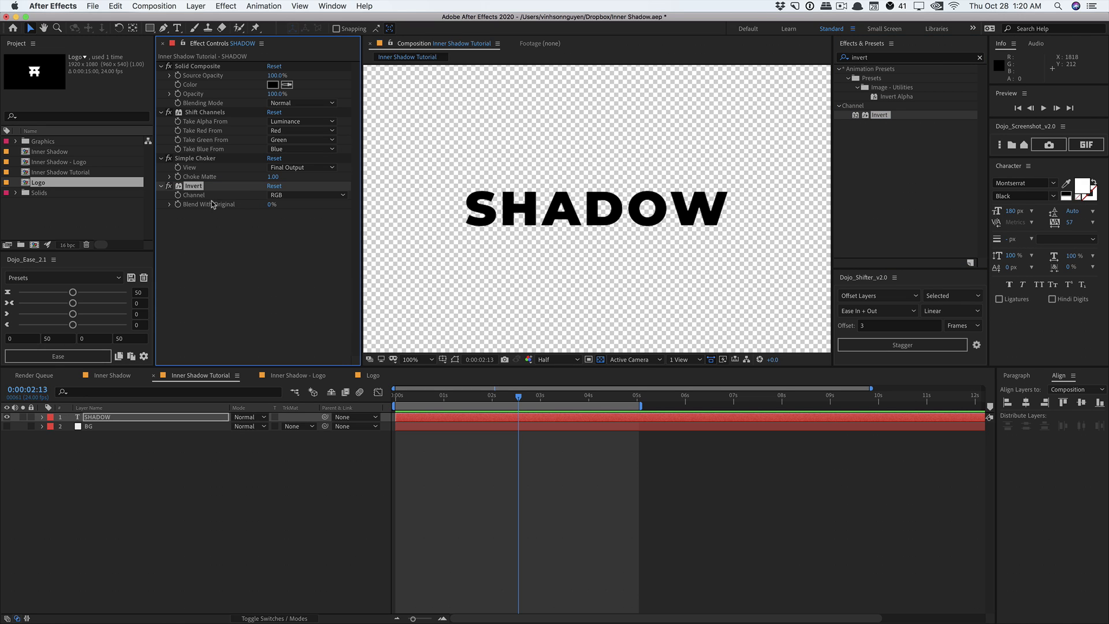
click(300, 197)
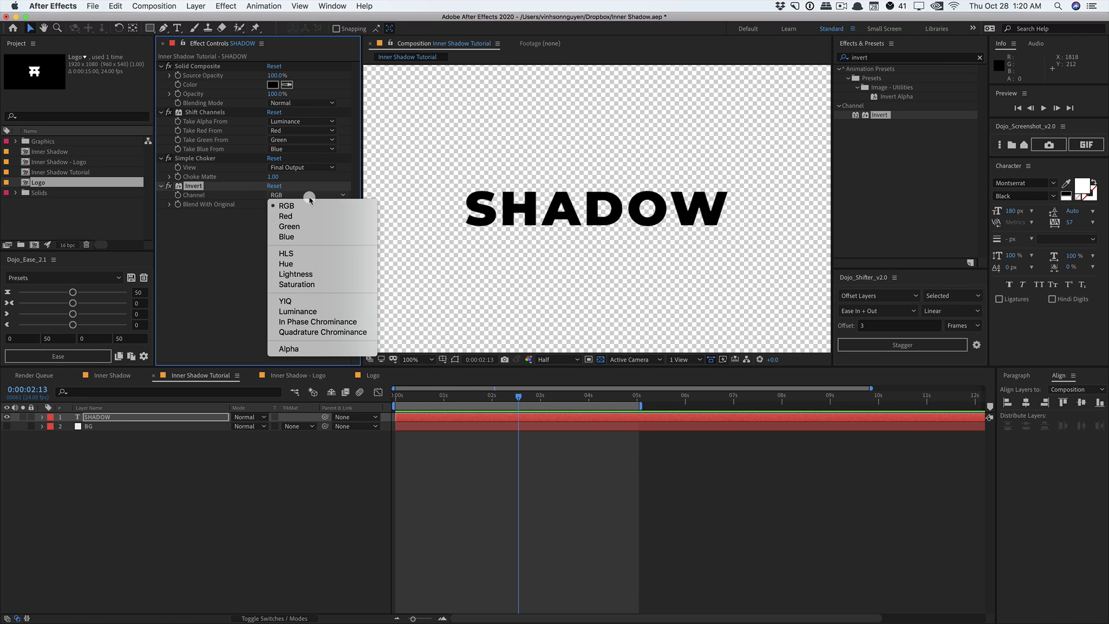
click(294, 349)
key(comma)
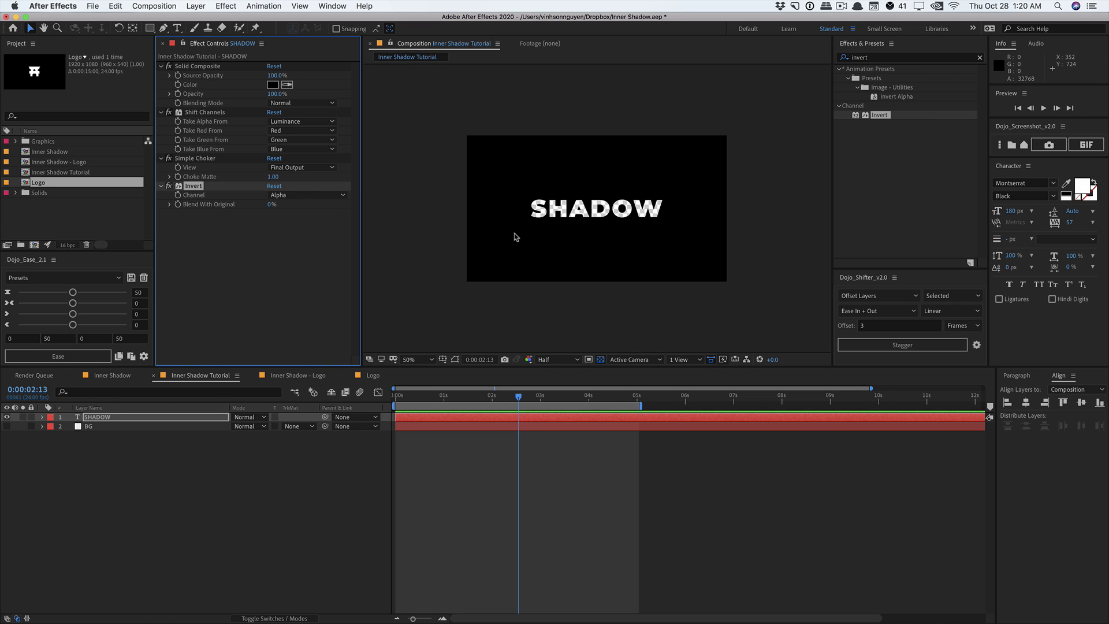
Step: Preview a red Solid Composite colour, then cancel to keep black
click(272, 85)
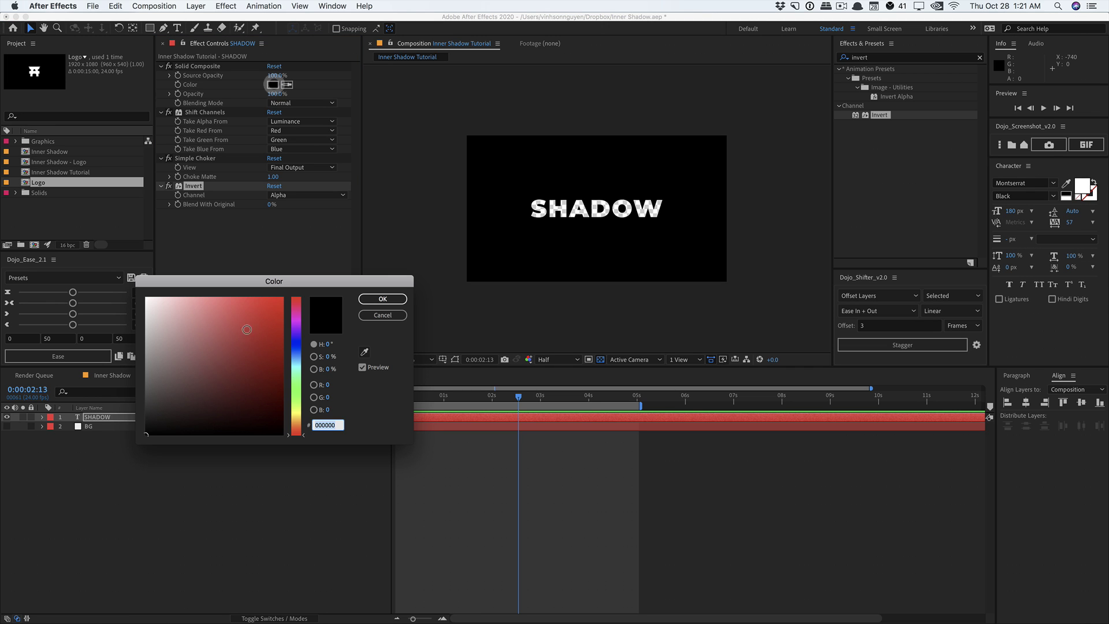
drag(246, 329, 283, 297)
click(382, 314)
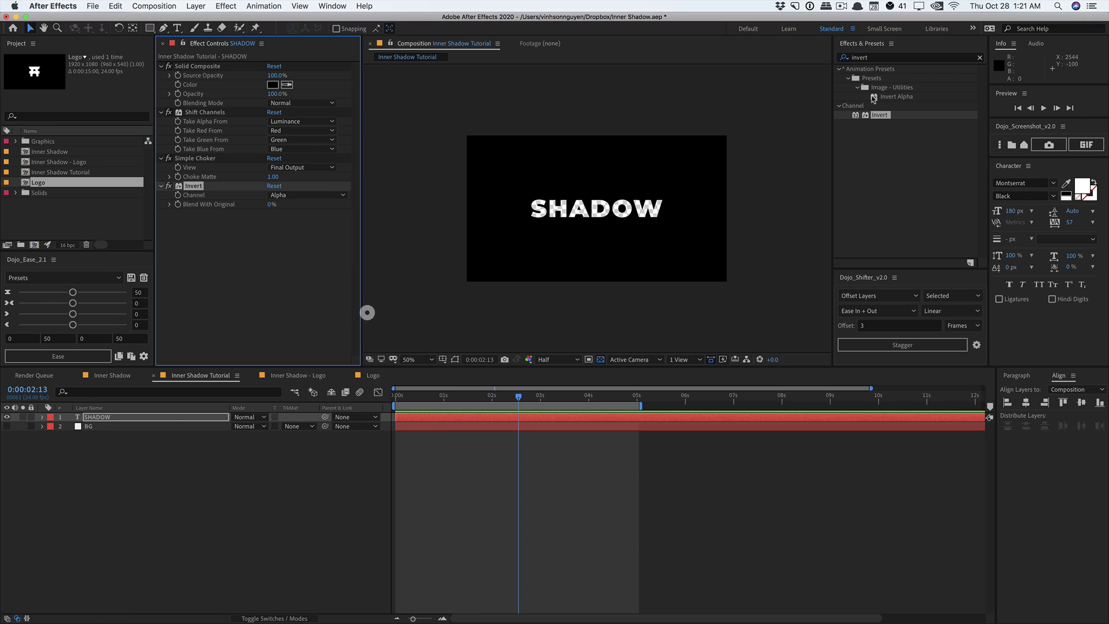
Step: Apply a Fill effect to SHADOW with light grey colour E1E1E1
click(887, 58)
click(818, 50)
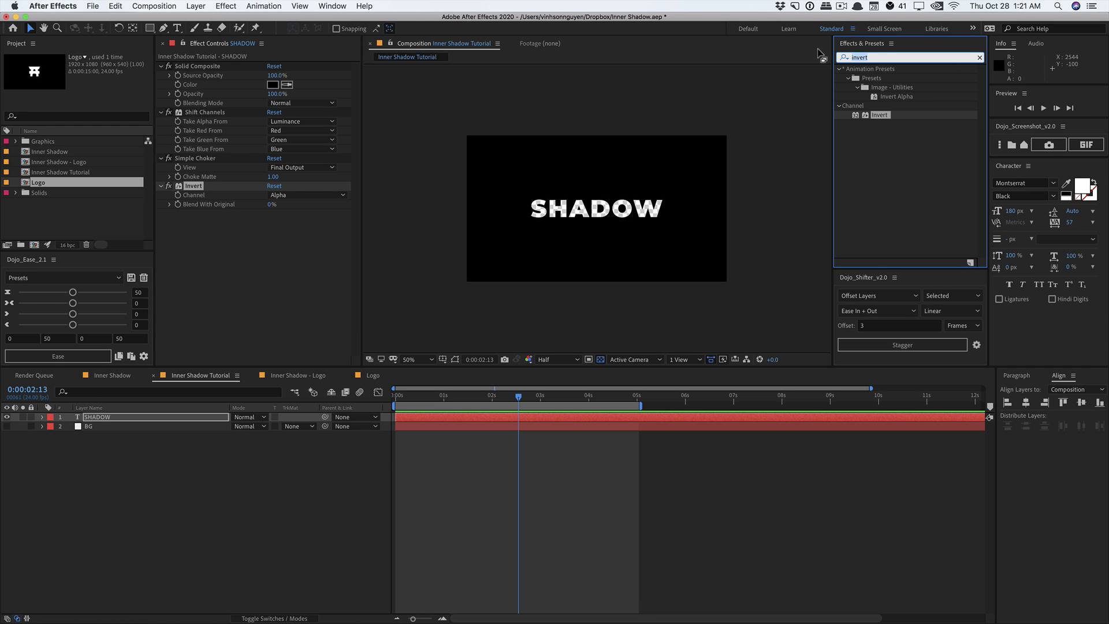
text(fill)
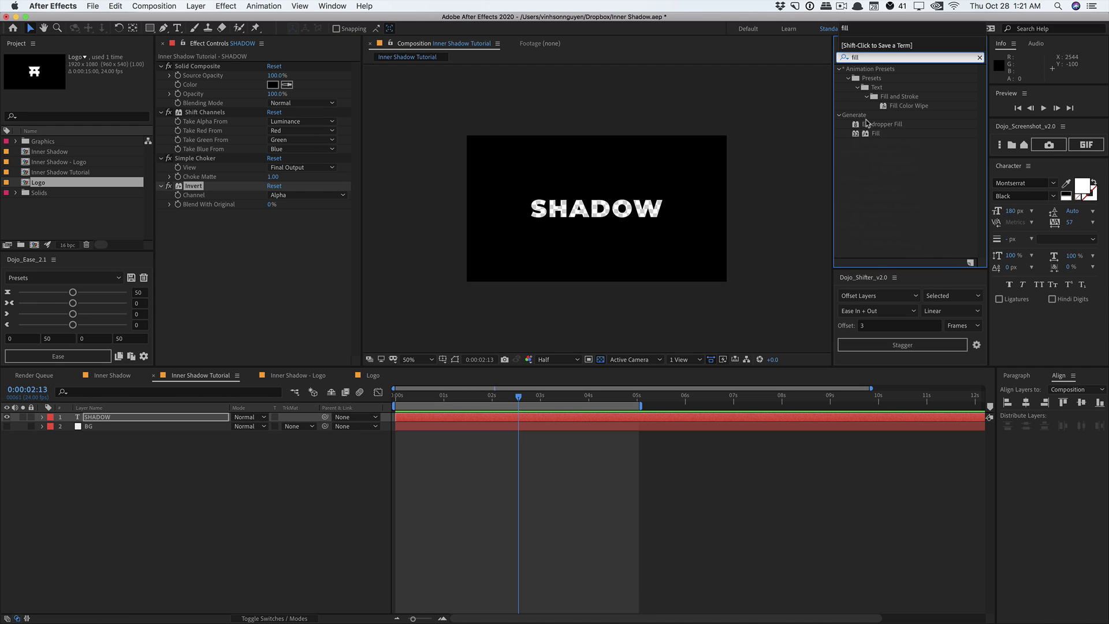
drag(478, 198, 271, 228)
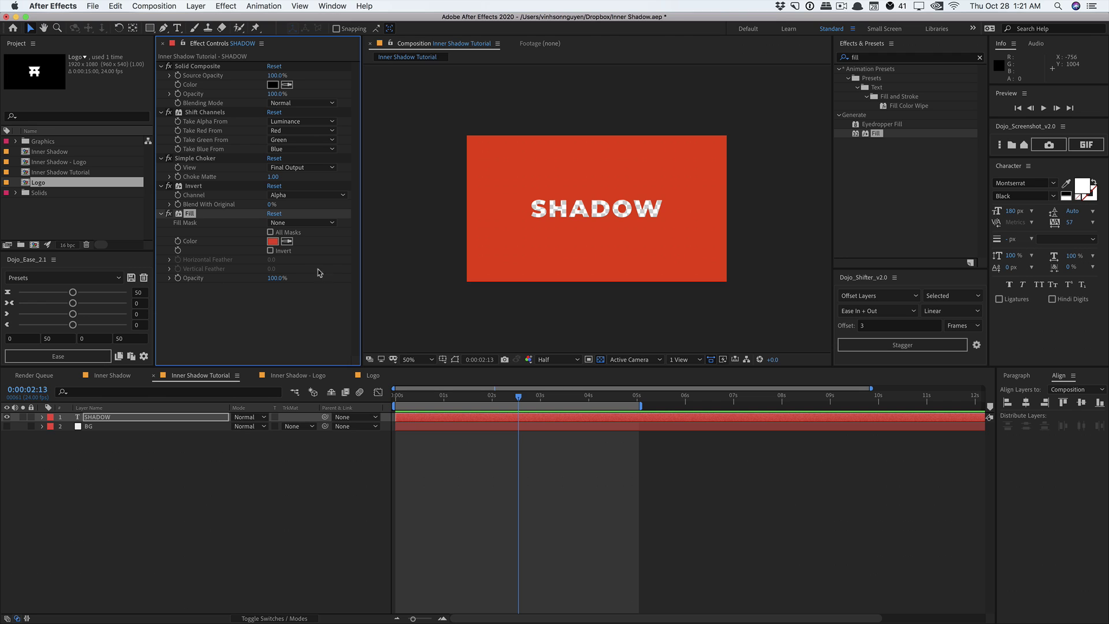
click(272, 242)
click(145, 313)
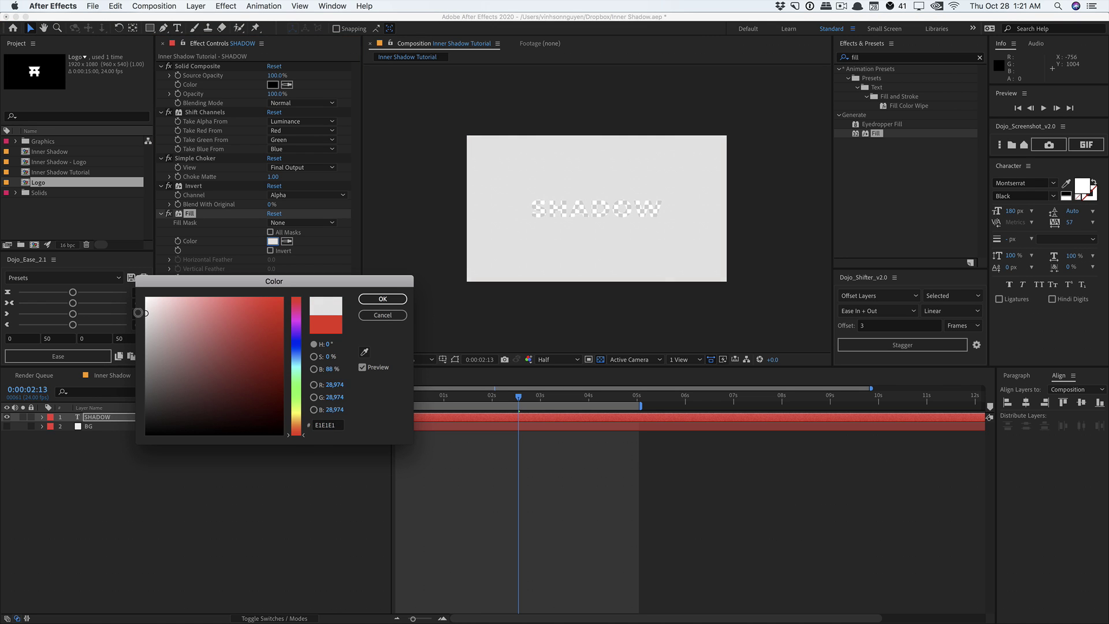
click(371, 299)
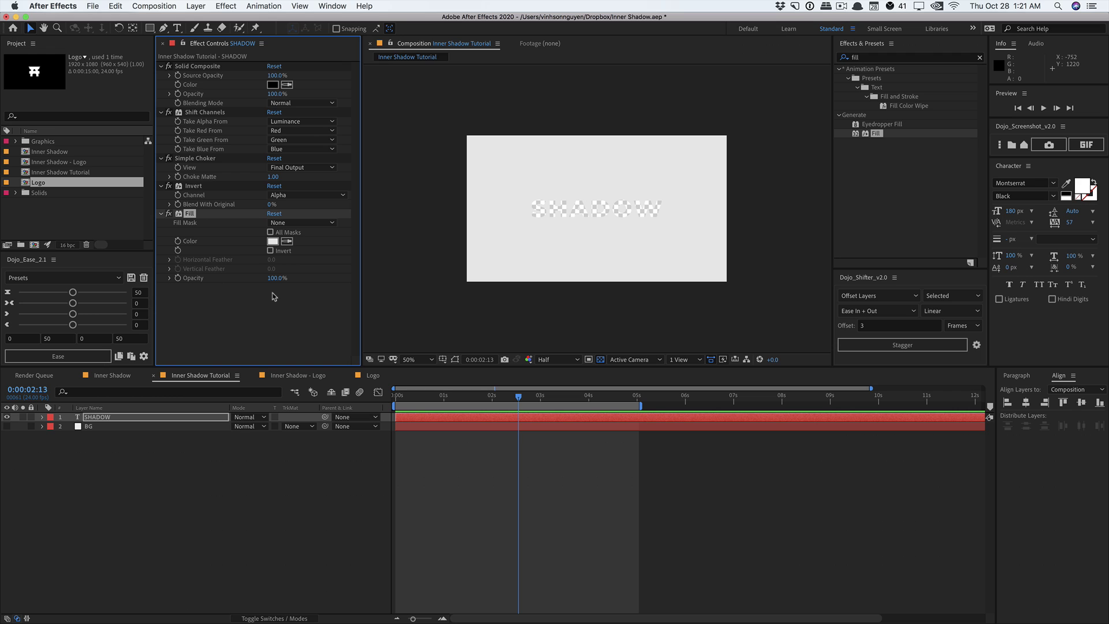
Step: Apply Drop Shadow to SHADOW with Distance 13 and Softness 21
double_click(855, 57)
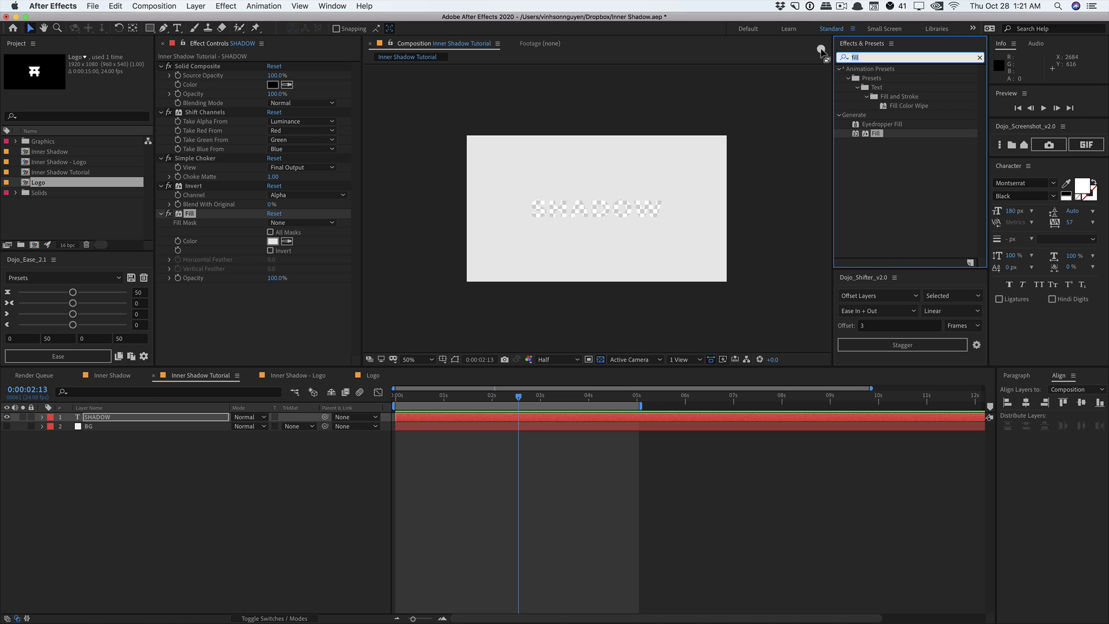
text(drop)
click(881, 231)
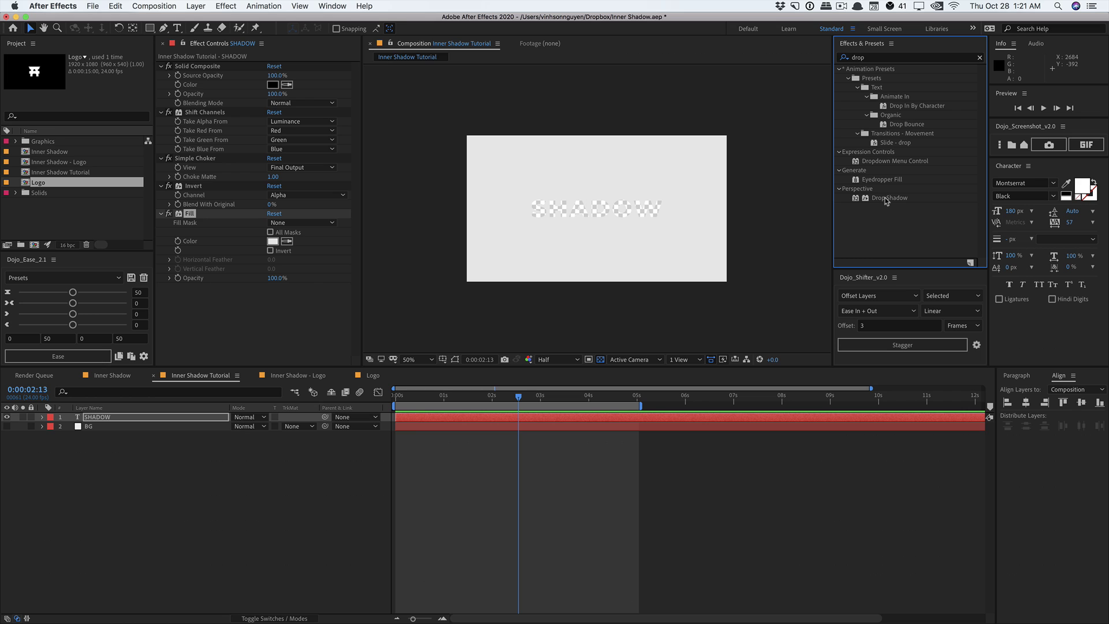
drag(887, 197, 264, 298)
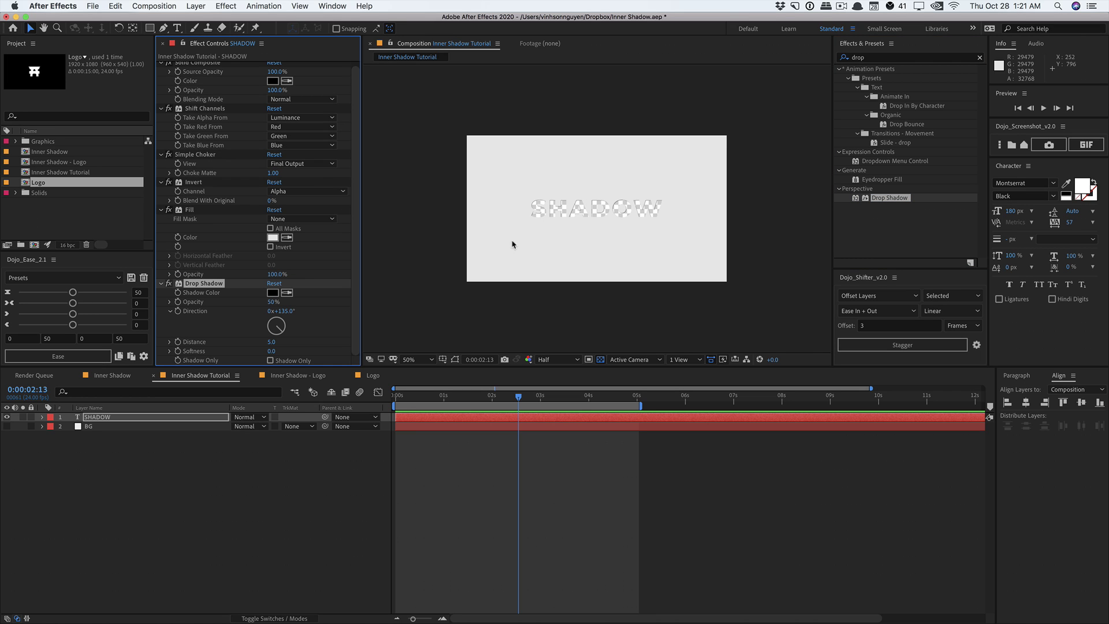
key(period)
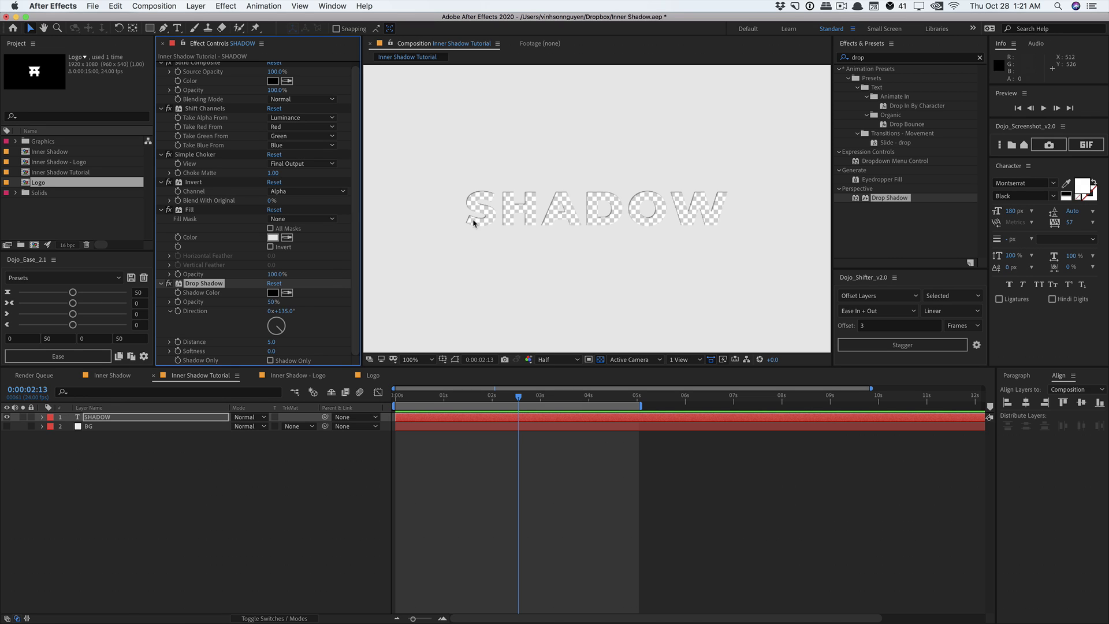
drag(271, 341, 276, 351)
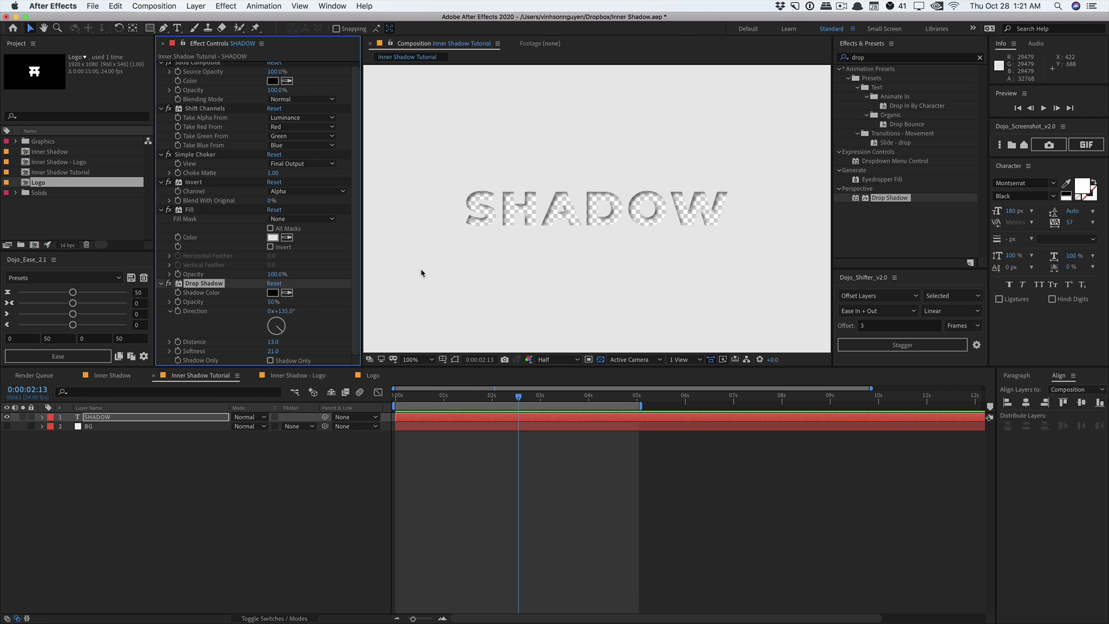
click(273, 301)
Step: Set the shadow opacity to 9%, then duplicate it as Drop Shadow 2 at 7%, distance 36, softness 33
text(9)
key(Return)
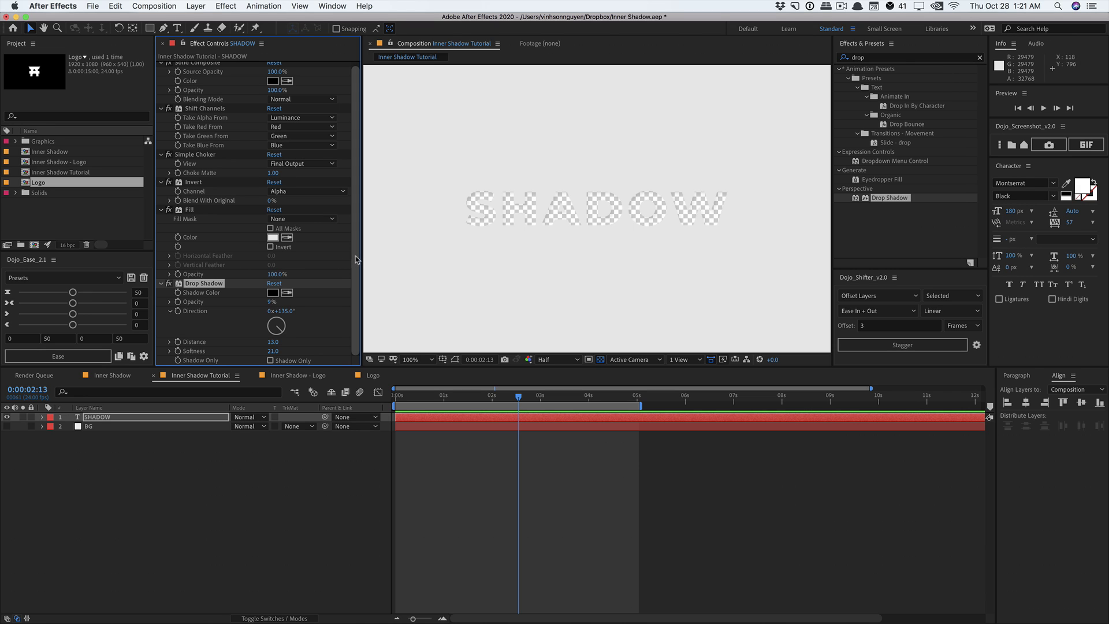
key(super+d)
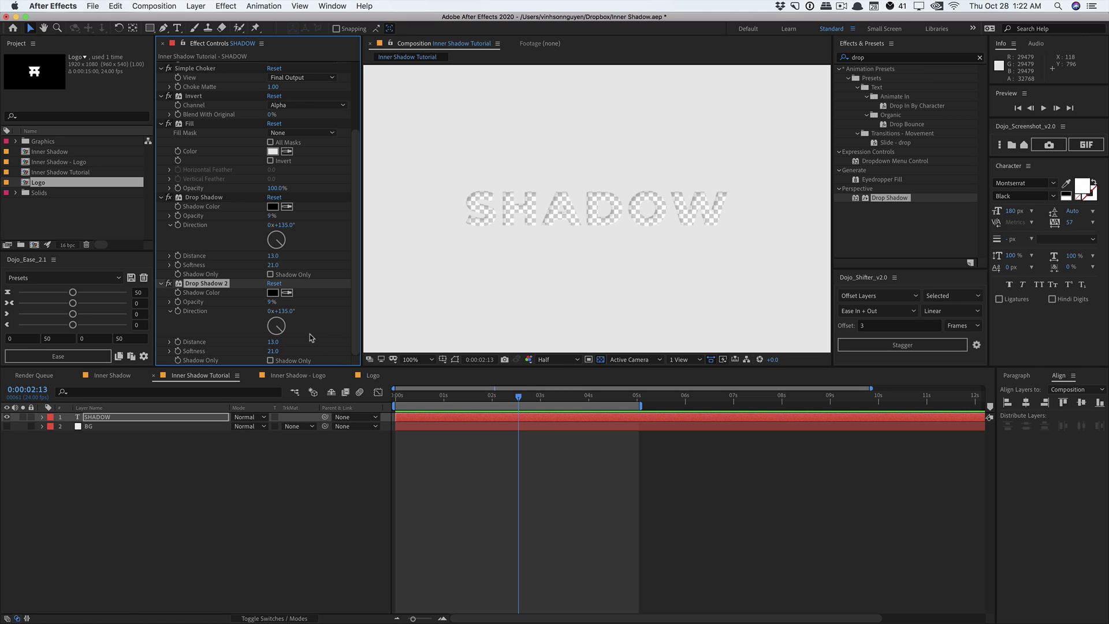
click(272, 301)
text(7)
key(Return)
drag(272, 342, 280, 351)
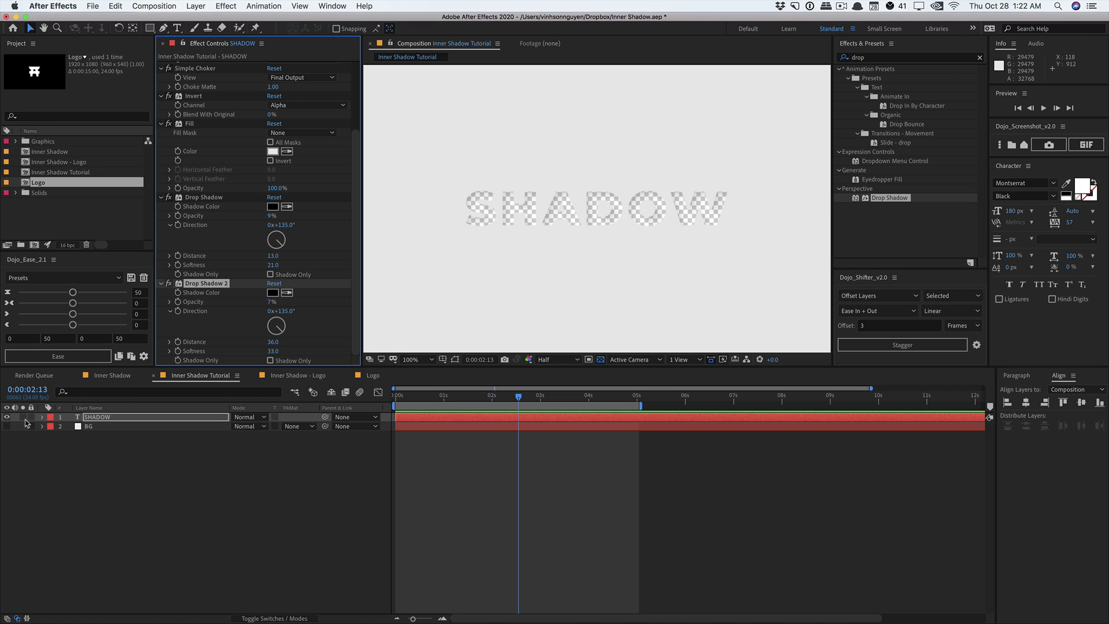
Step: Show the grey BG layer and set the first Drop Shadow to 17% opacity, distance 12
click(7, 426)
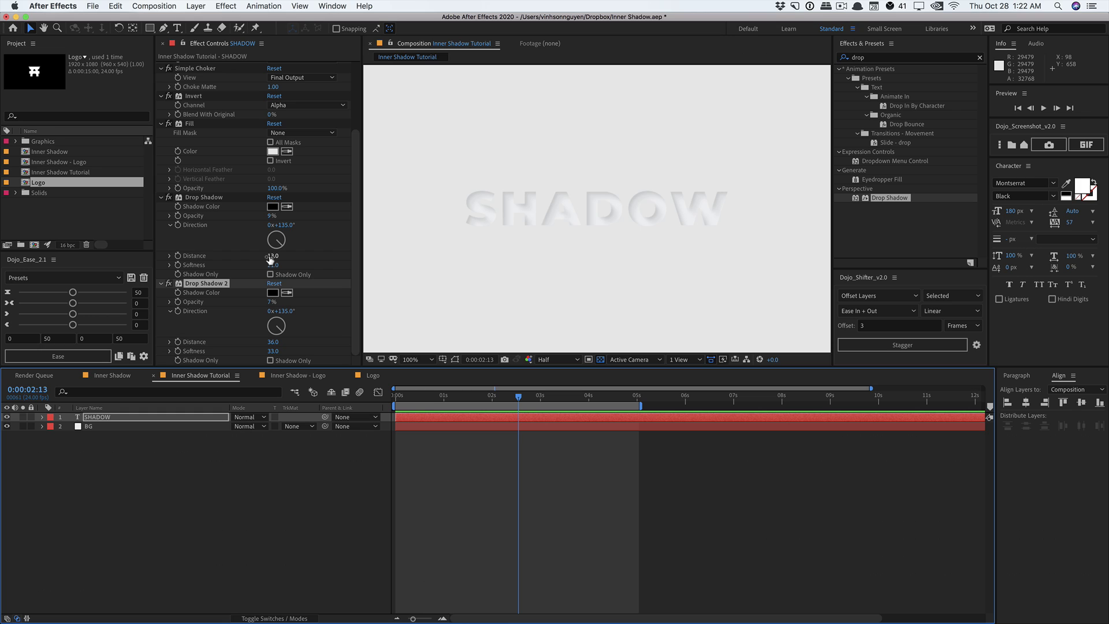
drag(272, 255, 275, 255)
drag(271, 216, 275, 212)
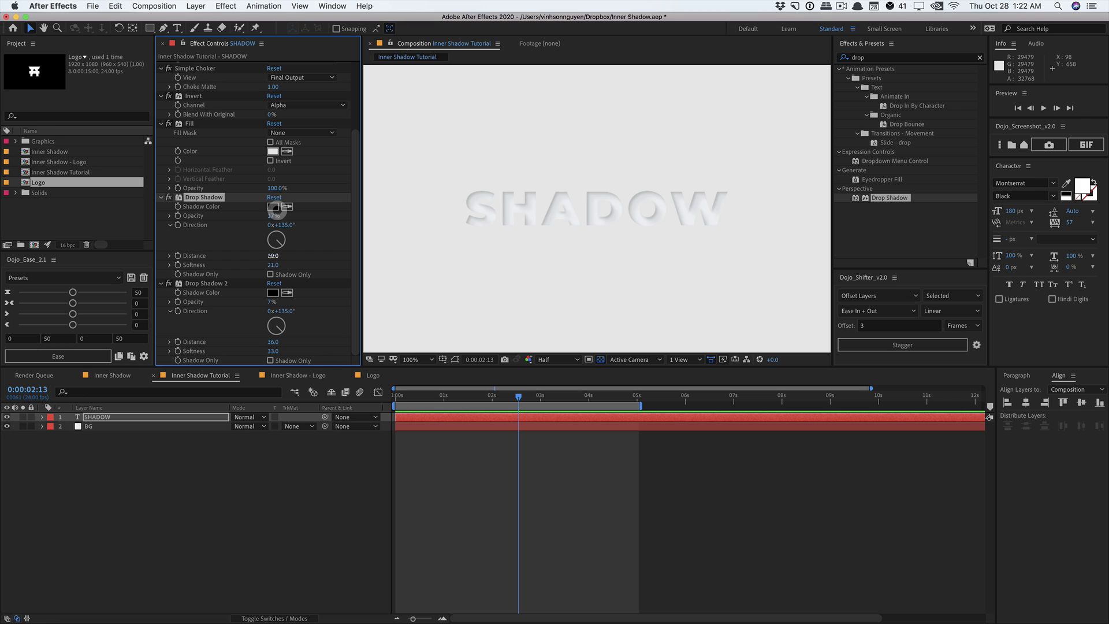
drag(271, 256, 266, 263)
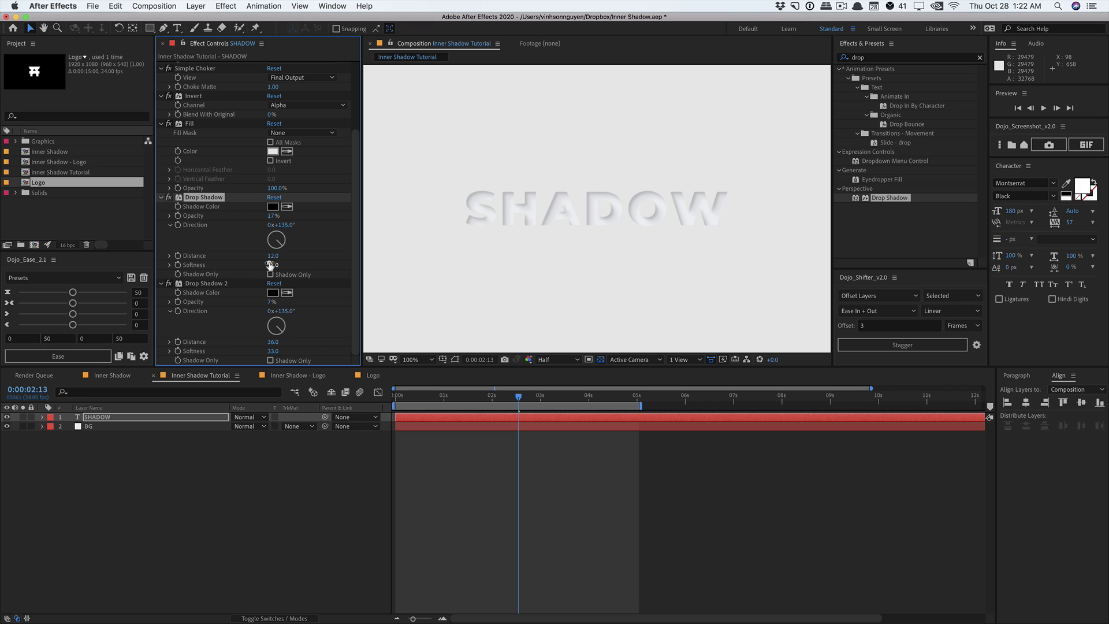
Step: Set Drop Shadow 2 to distance 34 and softness 45
click(205, 282)
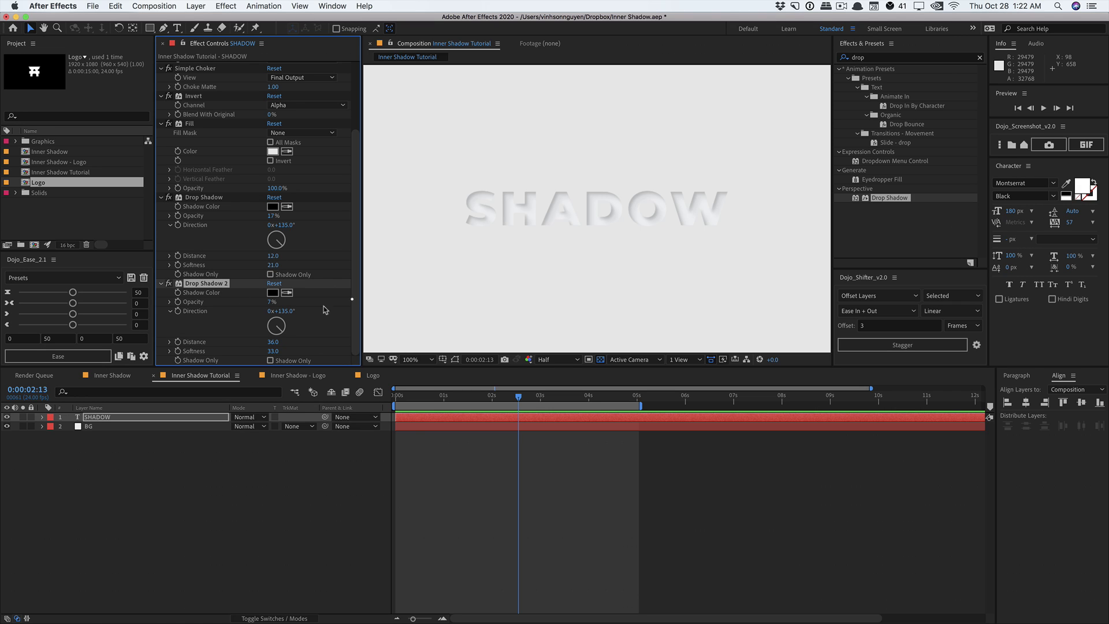
drag(272, 341, 279, 338)
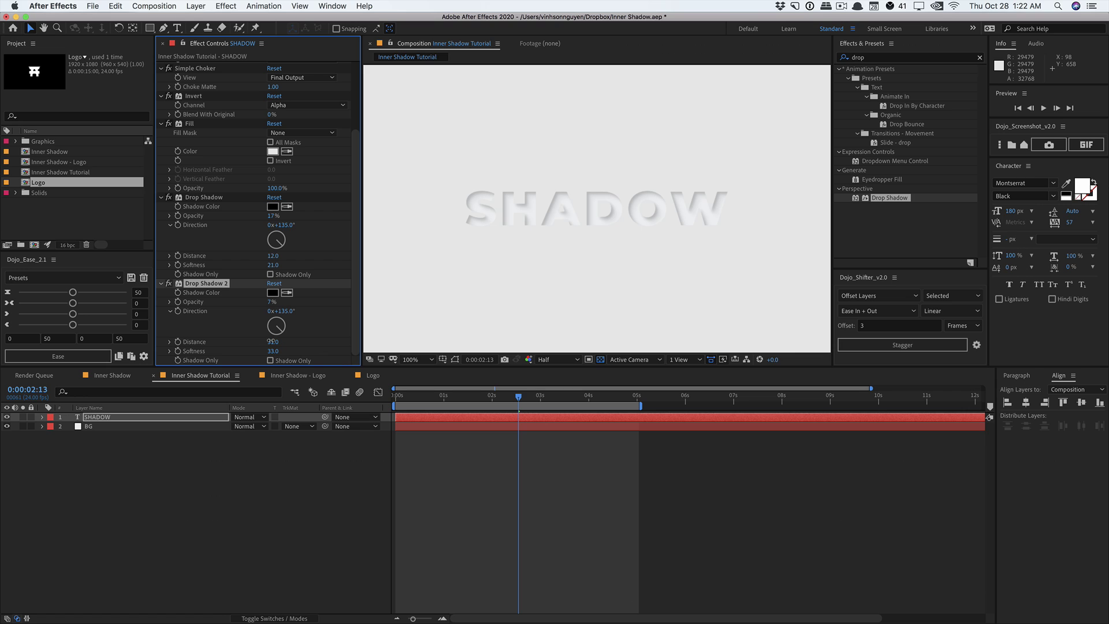
drag(272, 341, 277, 349)
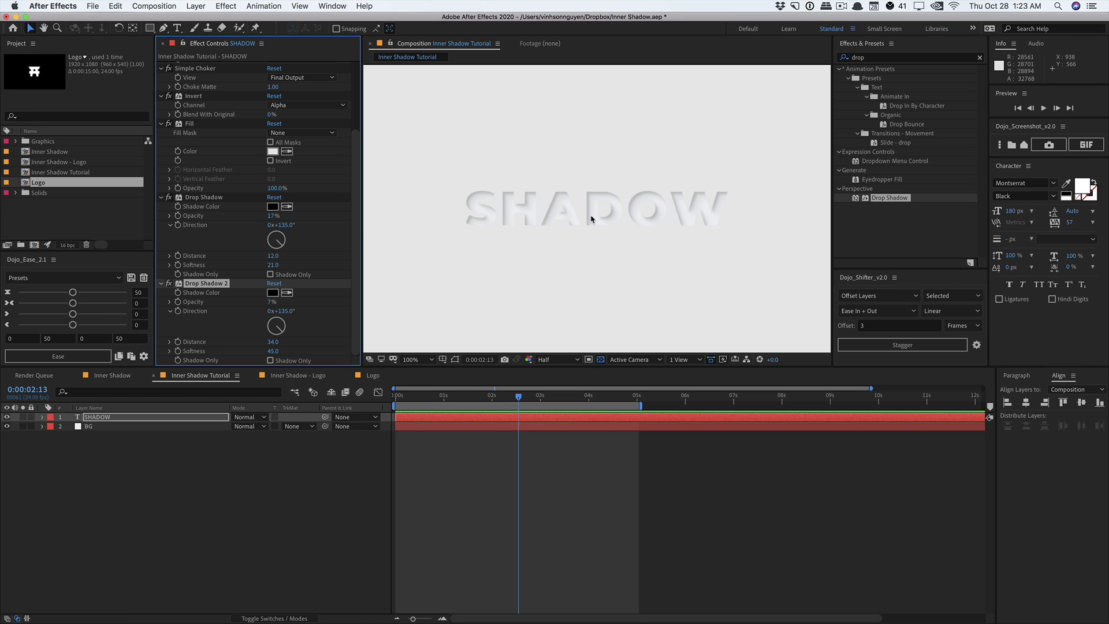
Step: Apply Bevel Alpha to the SHADOW layer and check it at 50% and 100% zoom
click(889, 58)
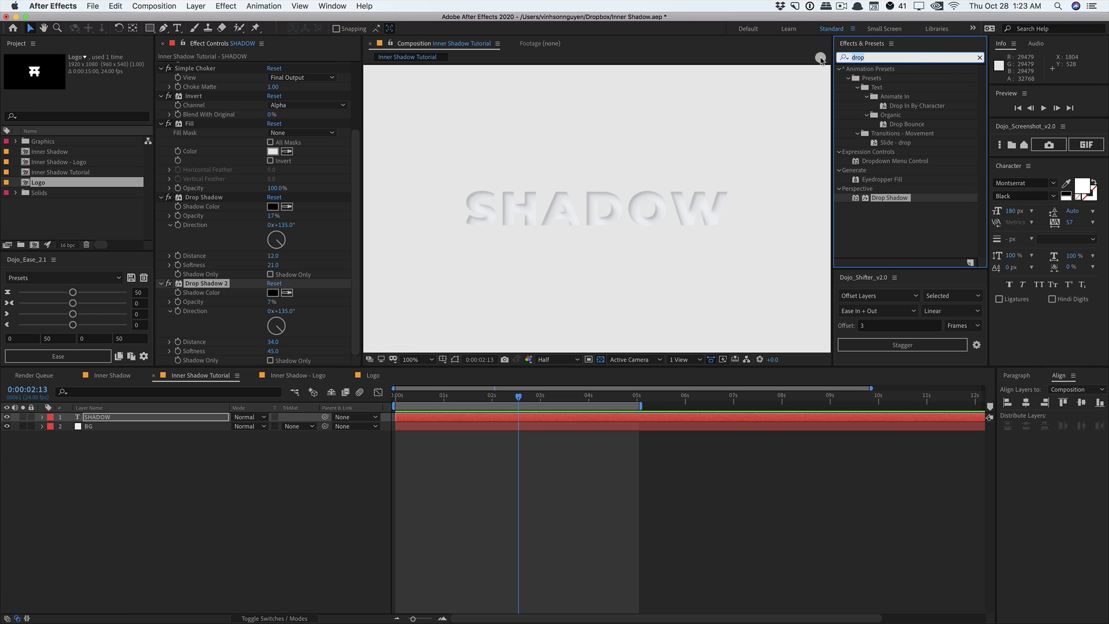
text(bevel)
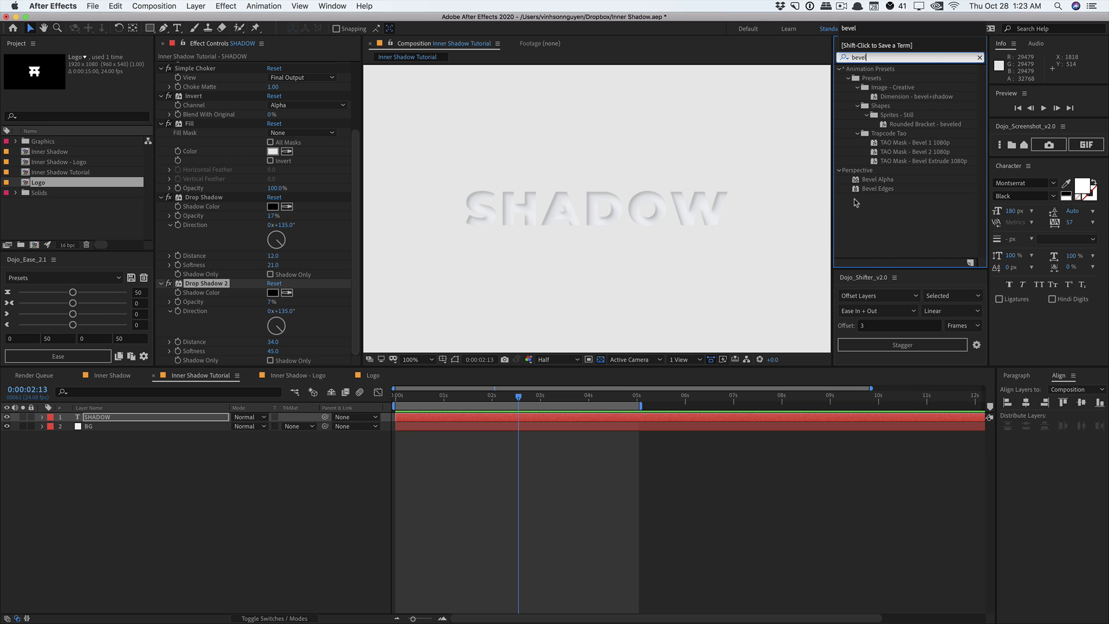
drag(876, 179, 230, 337)
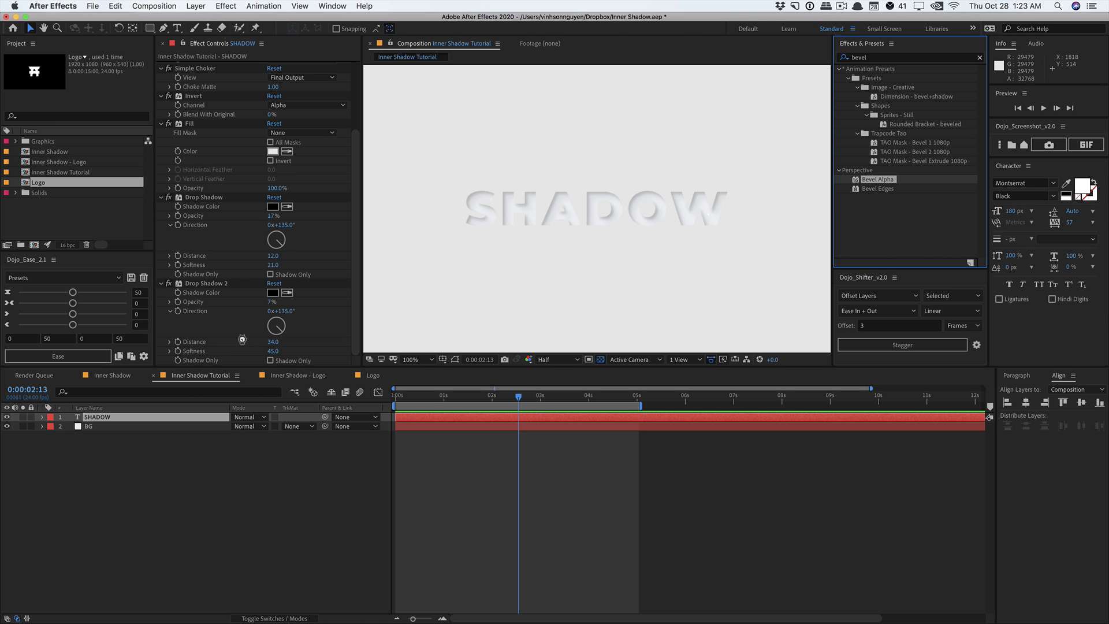
key(comma)
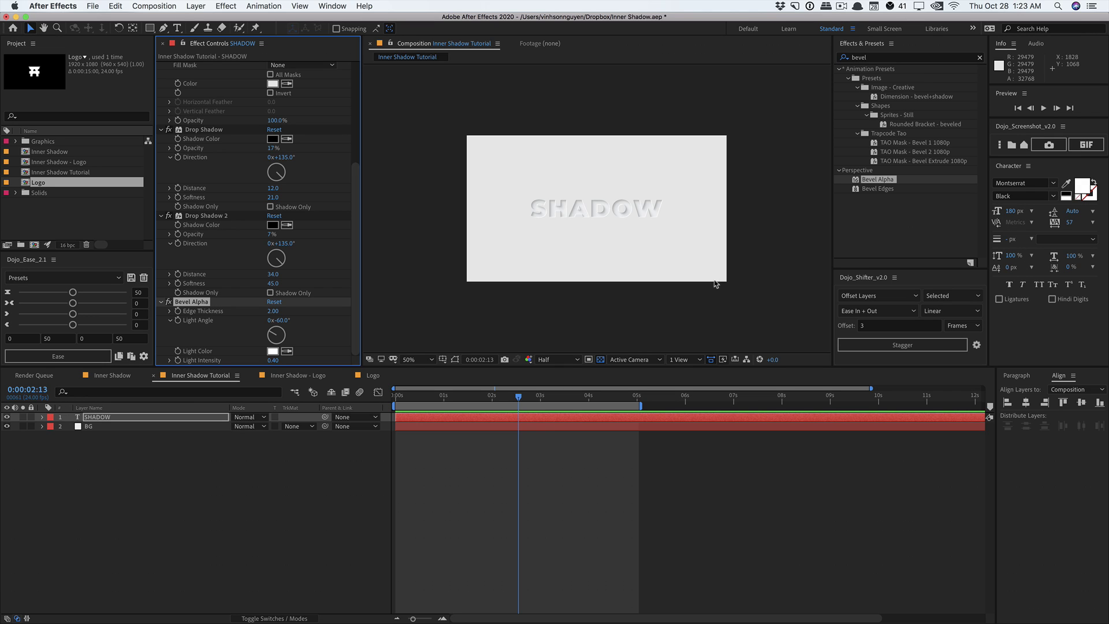
key(period)
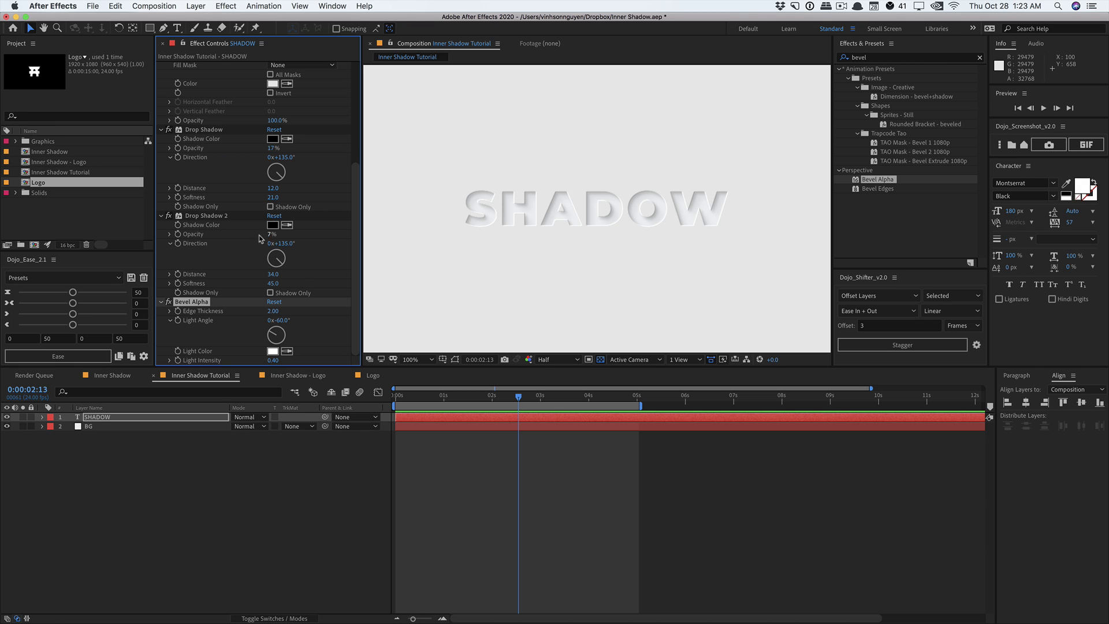
Step: Set the bevel's light angle to -45° and edge thickness to 1.20
click(284, 321)
text(-45)
key(Return)
drag(273, 312, 269, 313)
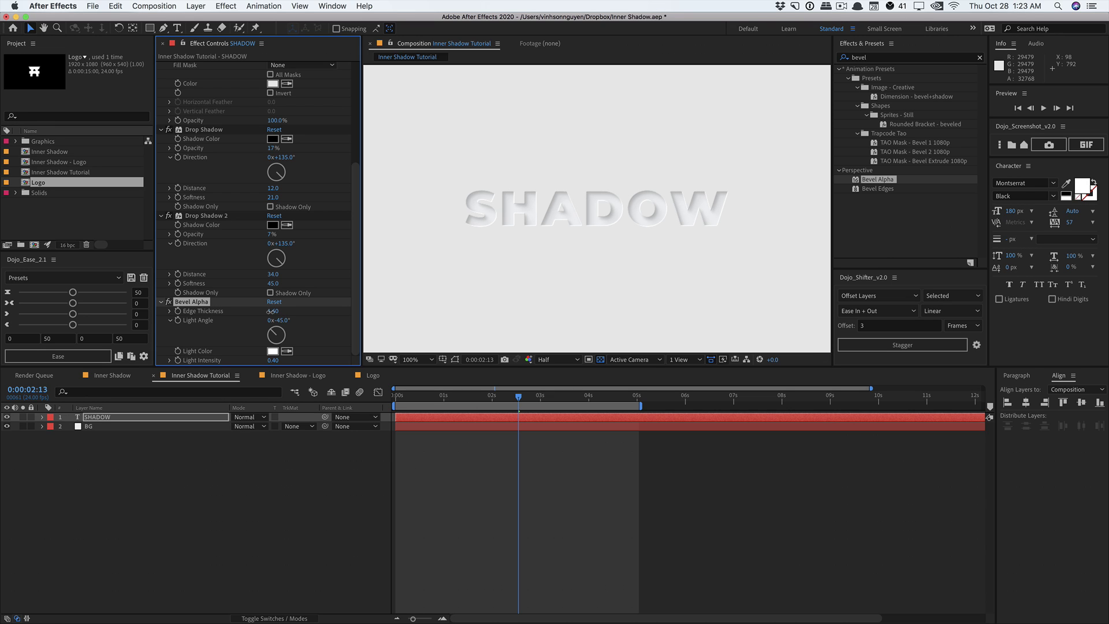
click(273, 311)
text(1.2)
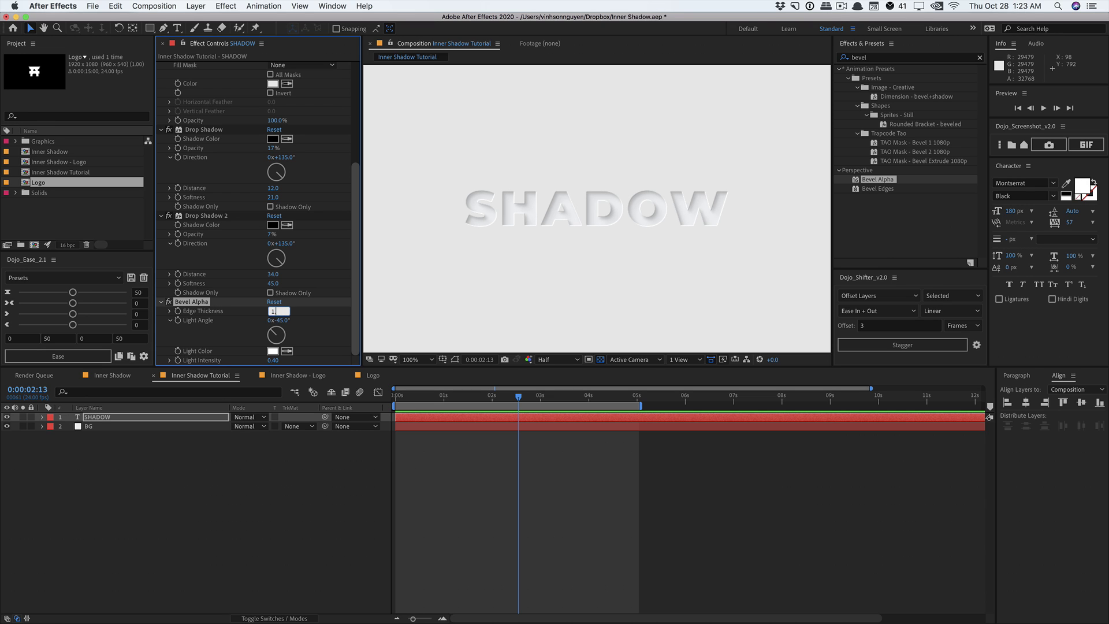
key(Return)
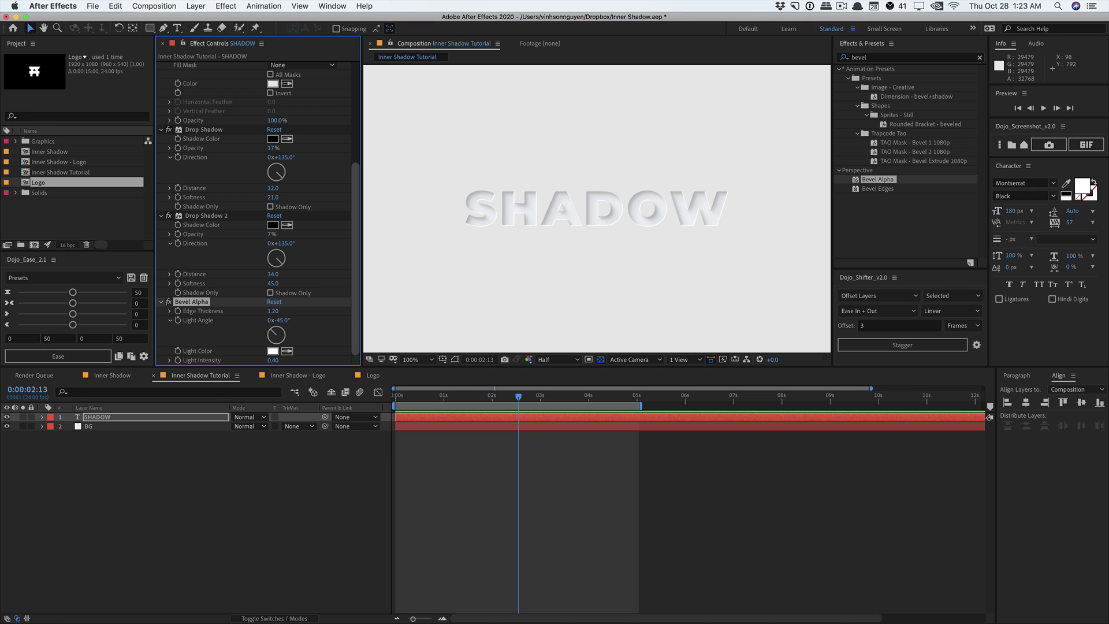
Step: Lower the bevel's light intensity to 0.25 and zoom in and out to inspect it
click(273, 360)
text(.25)
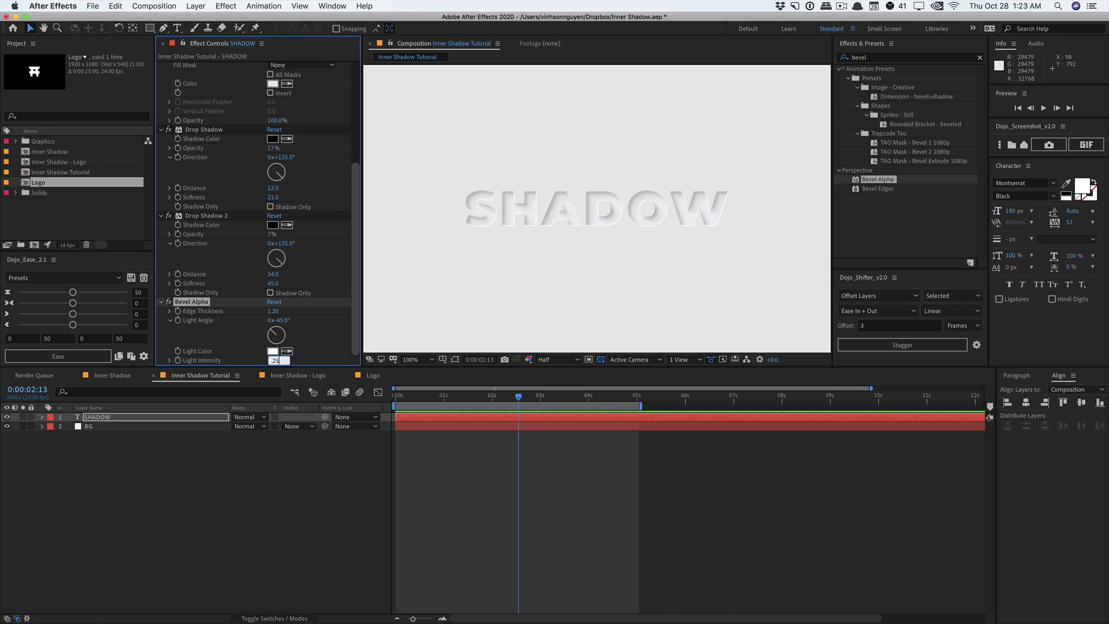
key(Return)
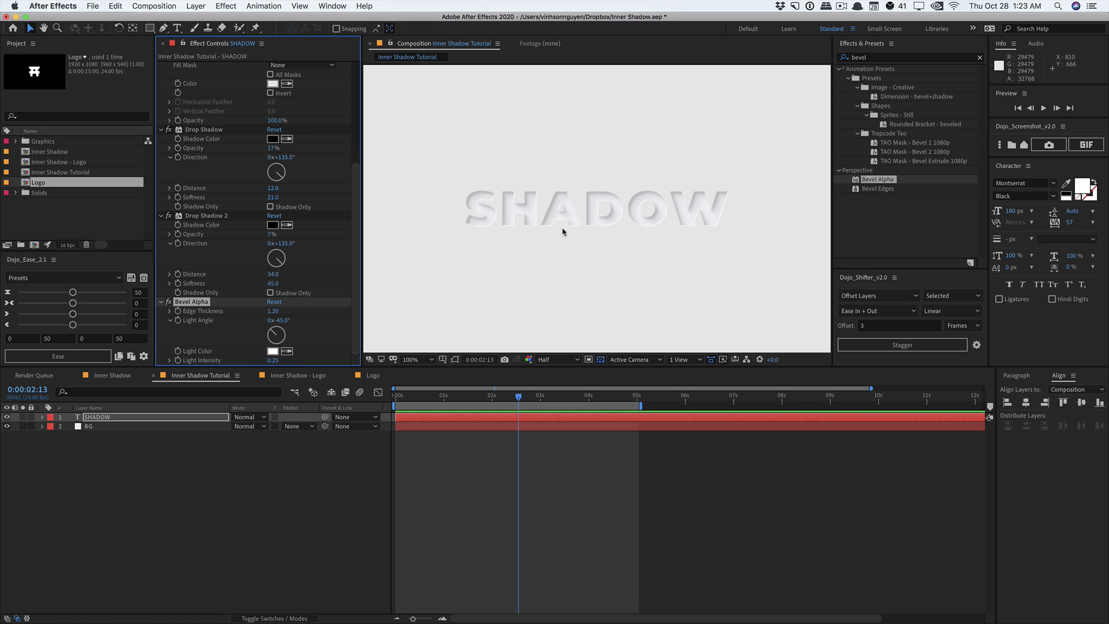
key(period)
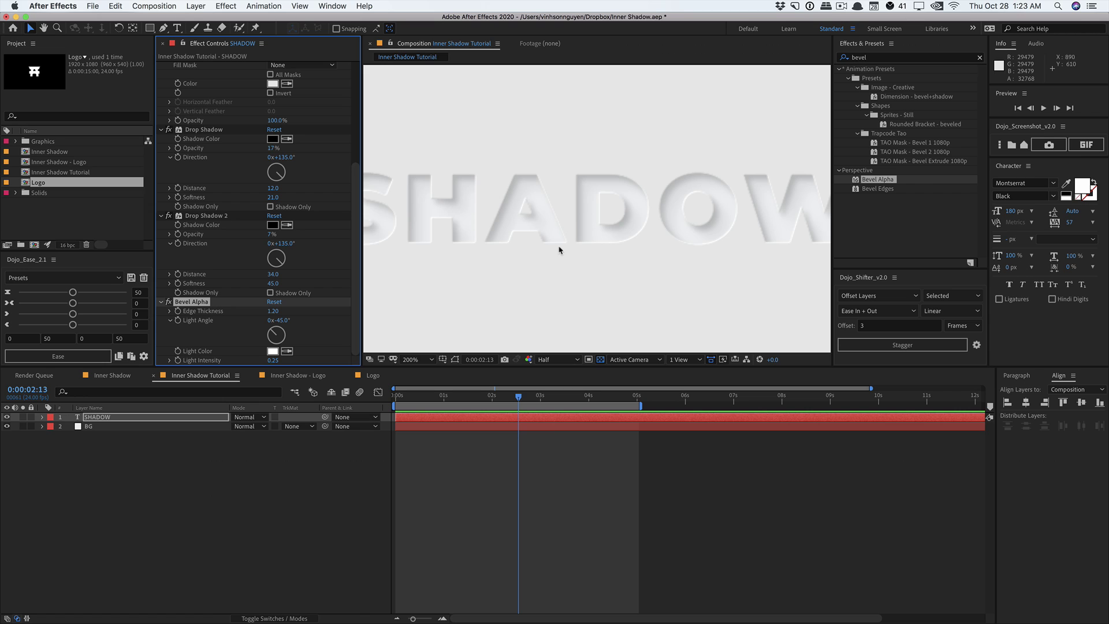
key(comma)
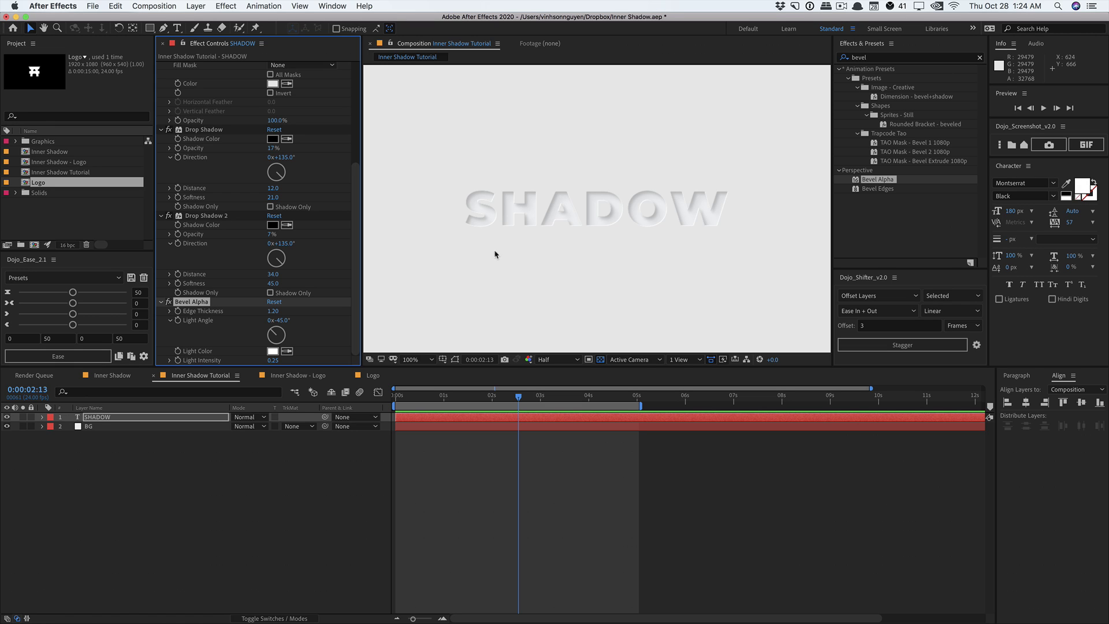
Step: Switch to Inner Shadow - Logo, inspect the Logo precomp, then return and move the playhead earlier
click(294, 375)
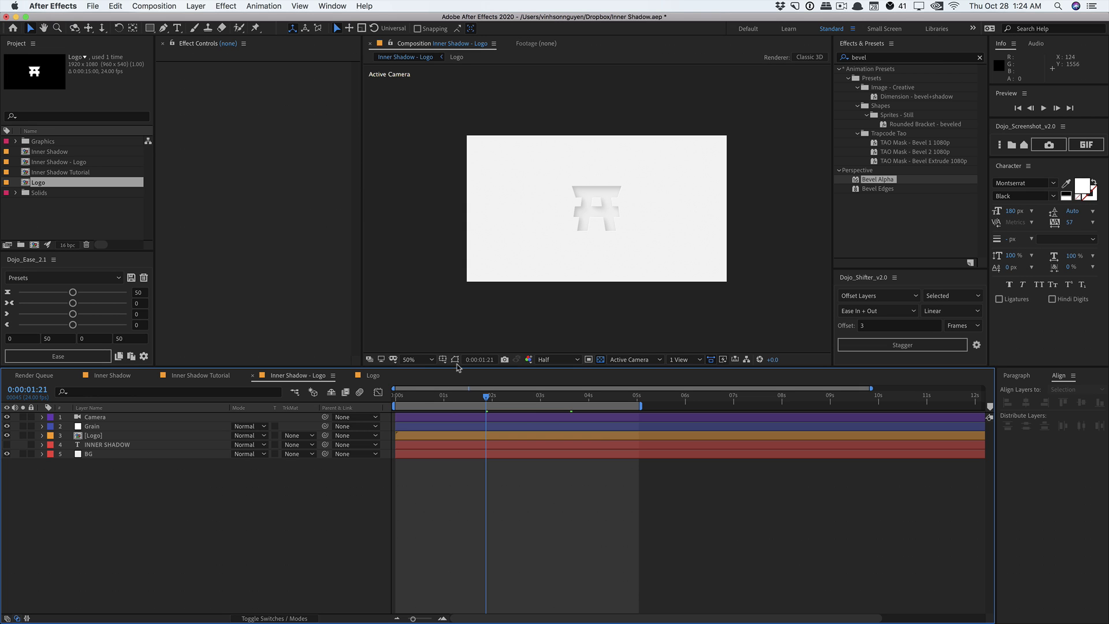
click(100, 436)
double_click(100, 436)
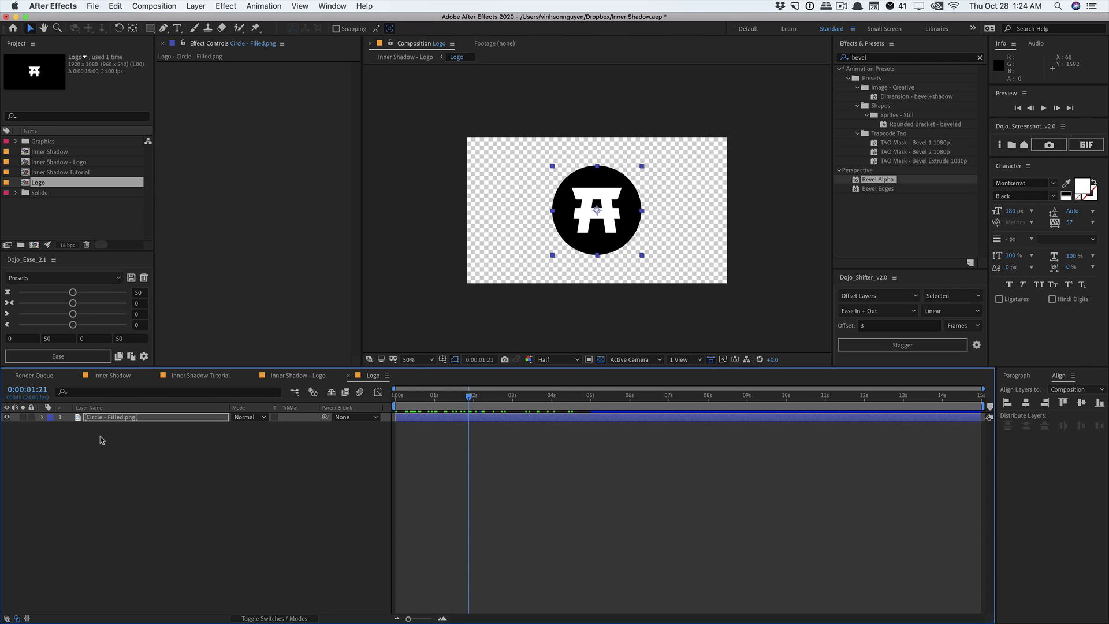
click(308, 380)
drag(411, 394, 448, 395)
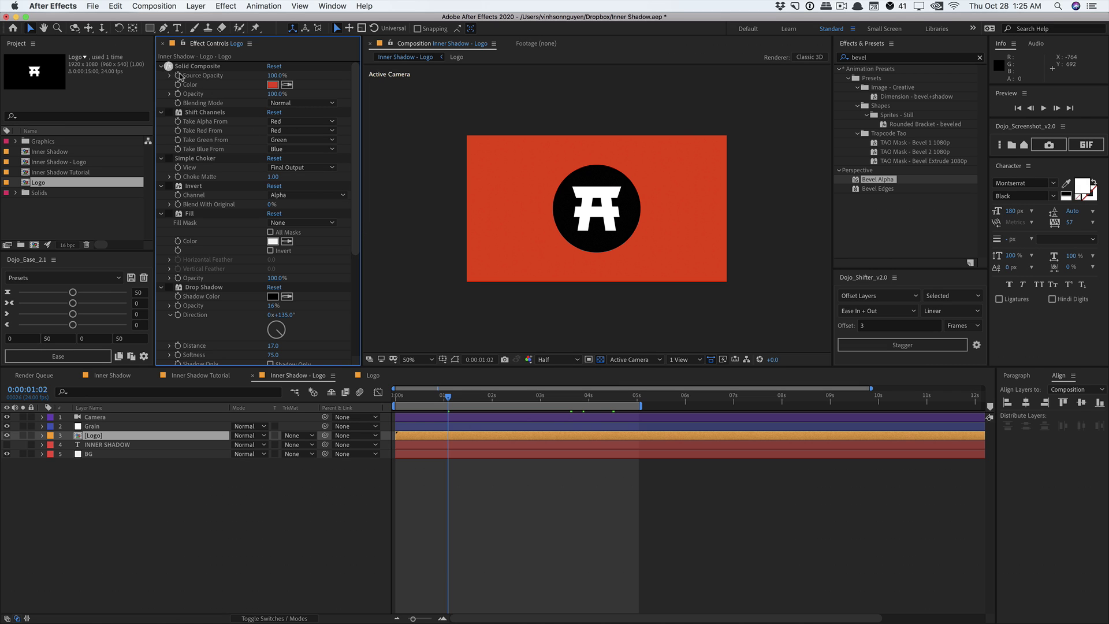
Step: With BG hidden, enable Shift Channels and Fill on the Logo layer, leaving Invert off
click(6, 453)
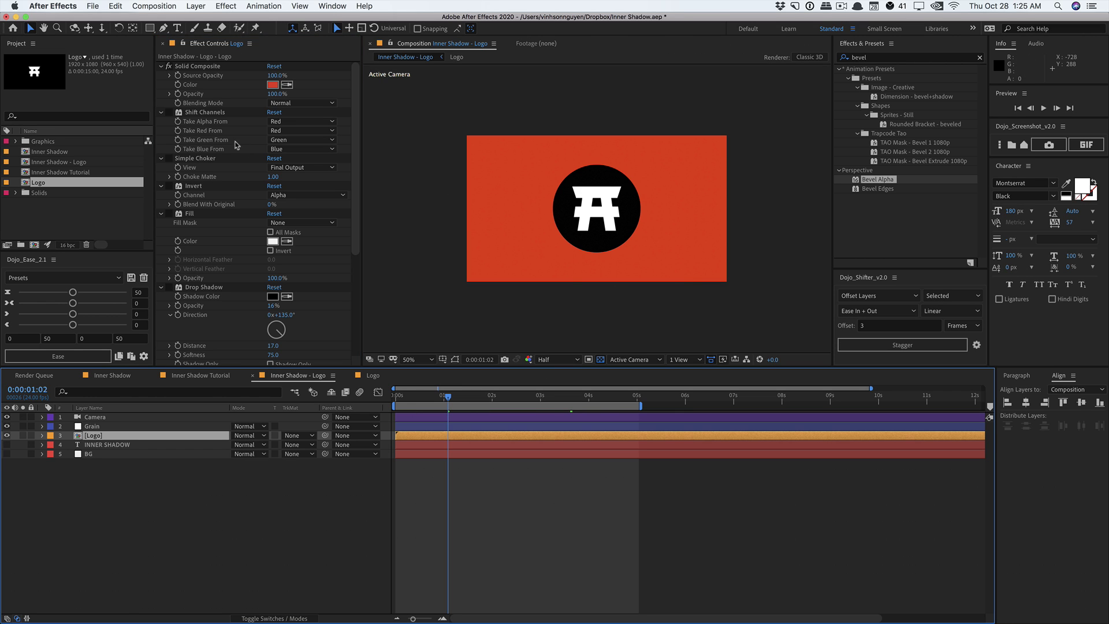
click(168, 112)
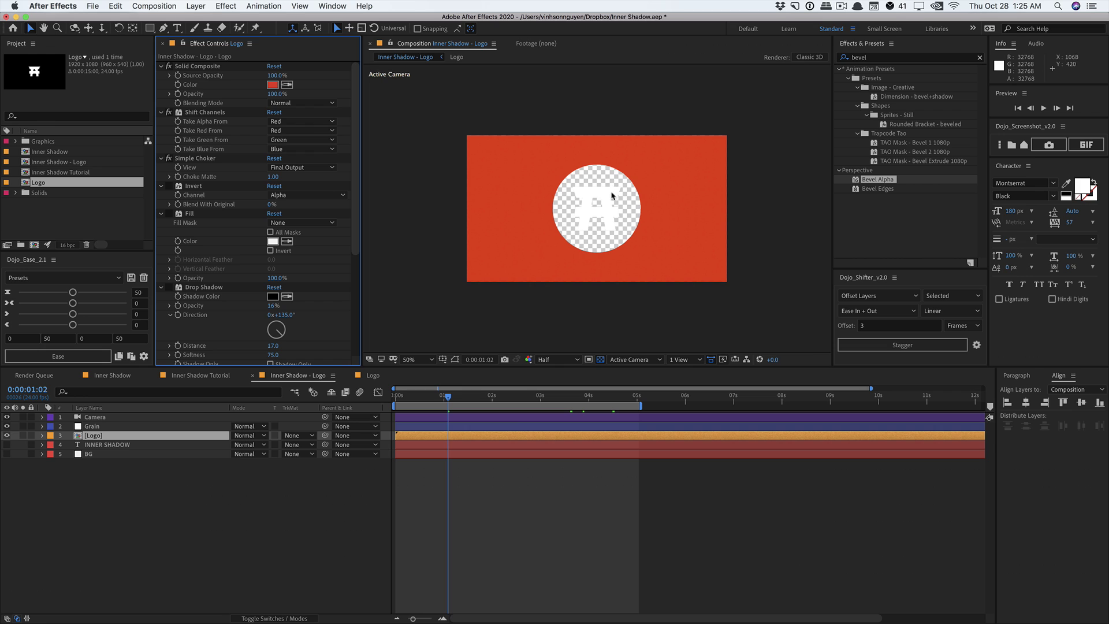
click(168, 186)
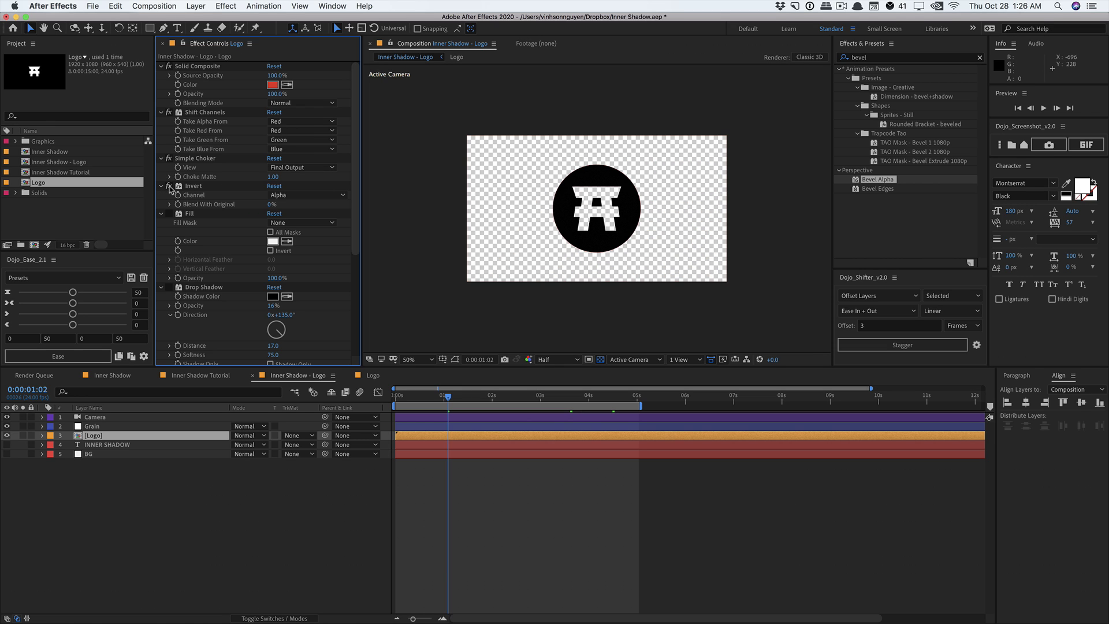
click(169, 187)
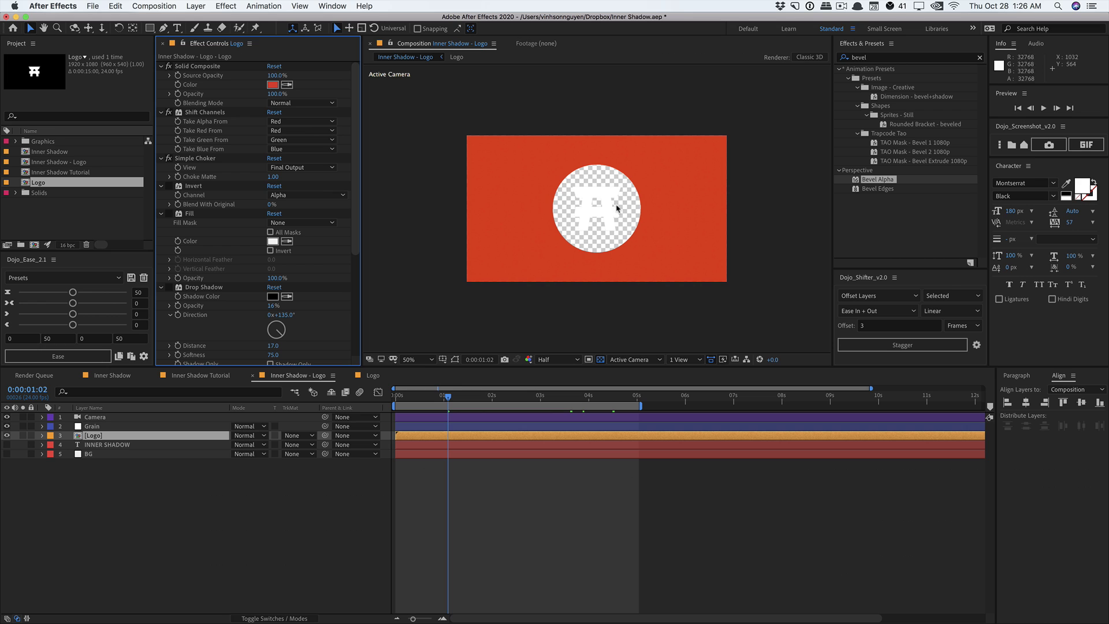
click(169, 213)
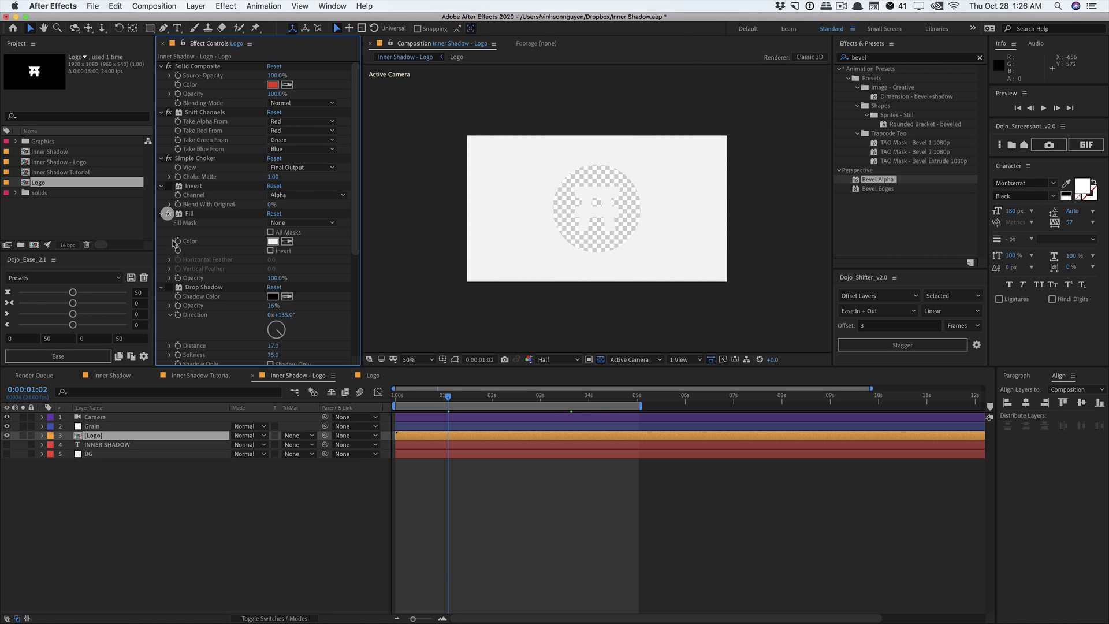
scroll(174, 252, down, 1)
Step: Enable both Drop Shadow effects and Bevel Alpha 2 on the logo
click(168, 270)
scroll(169, 271, down, 5)
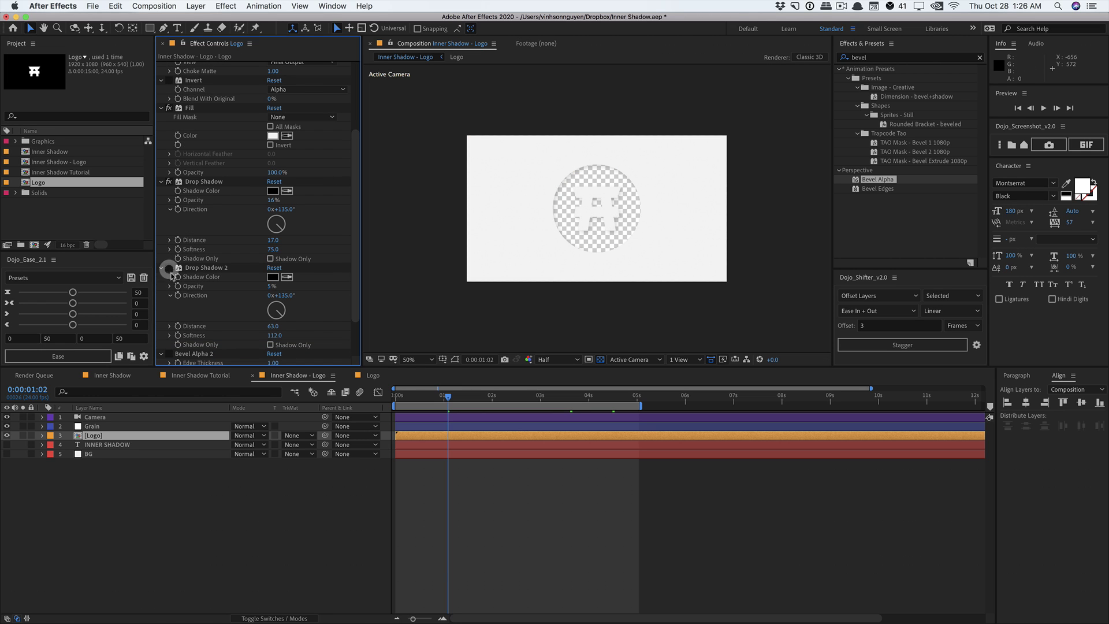
click(169, 269)
scroll(169, 271, down, 3)
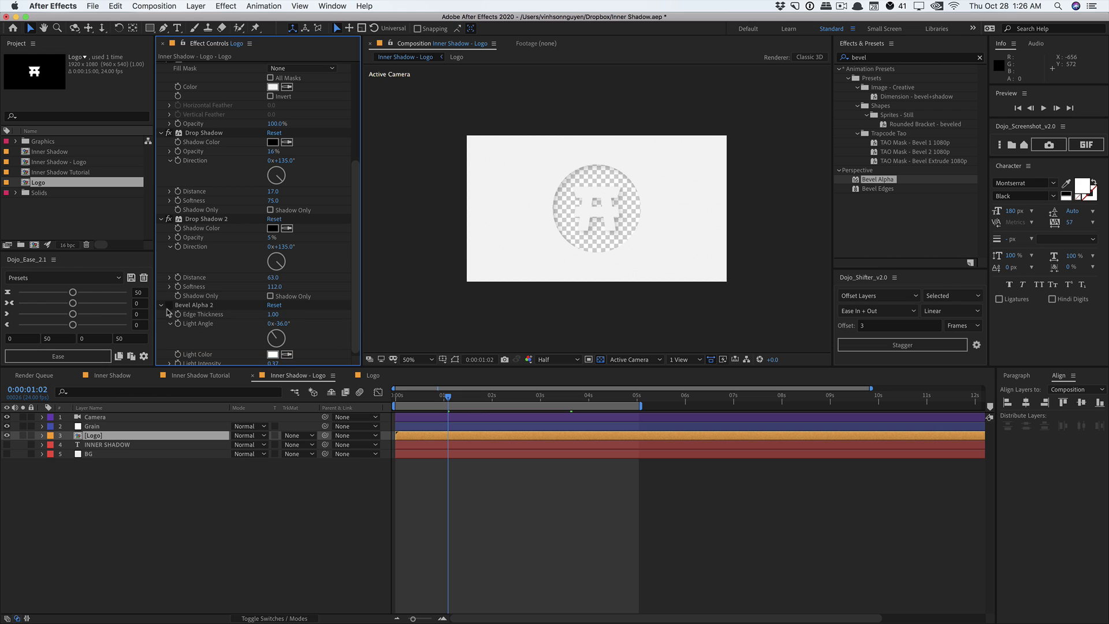
click(170, 305)
scroll(169, 306, down, 1)
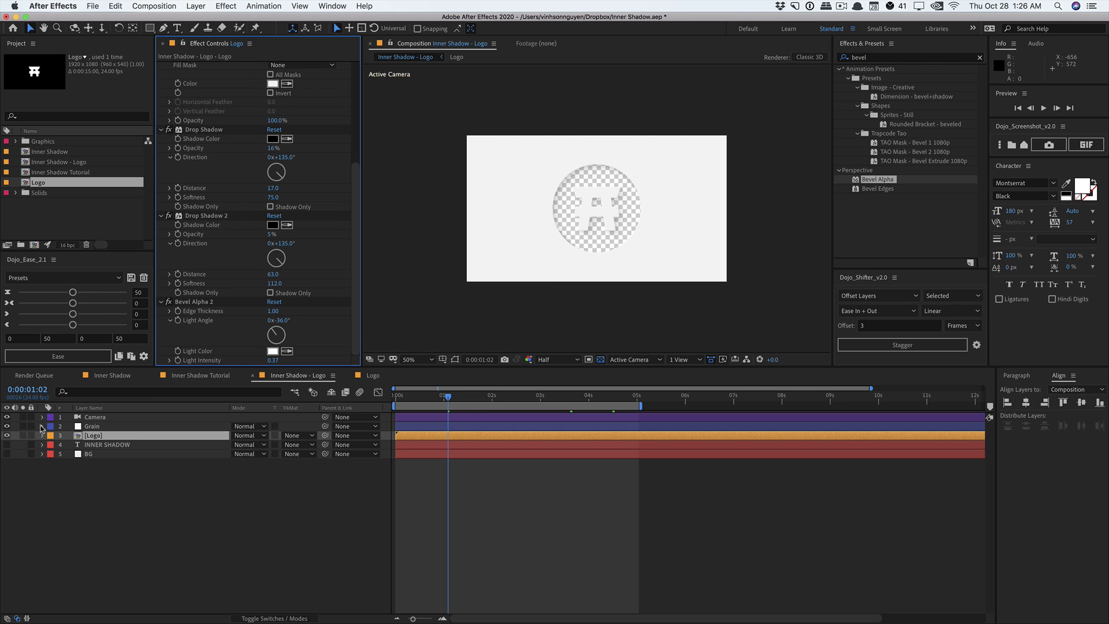
Step: Show the BG layer again and compare the look with Solid Composite toggled off and on
click(7, 453)
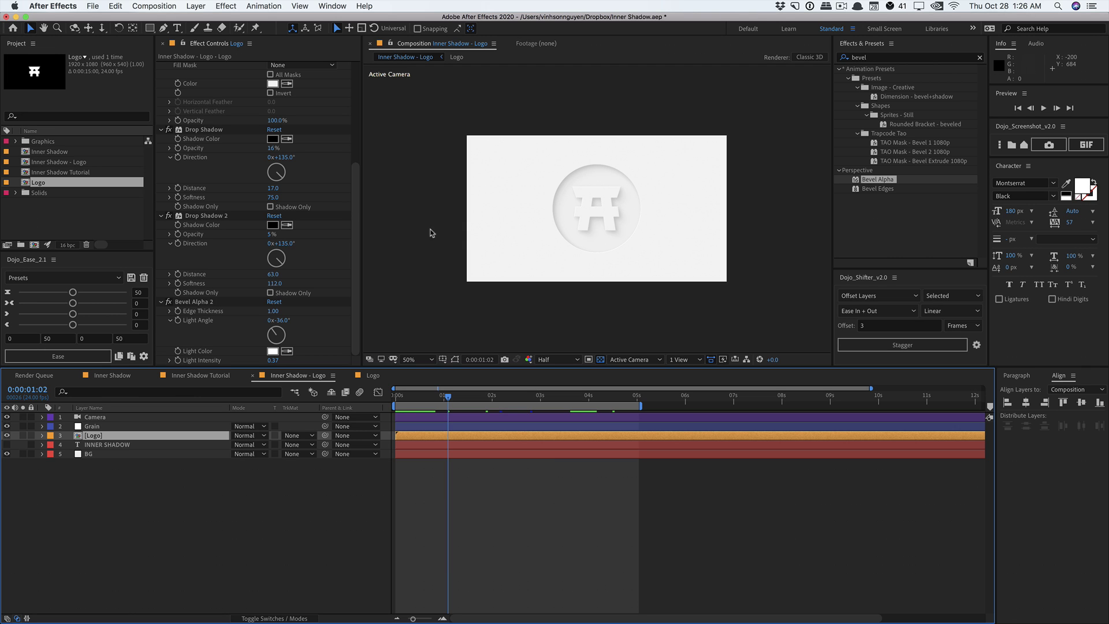
drag(356, 237, 359, 132)
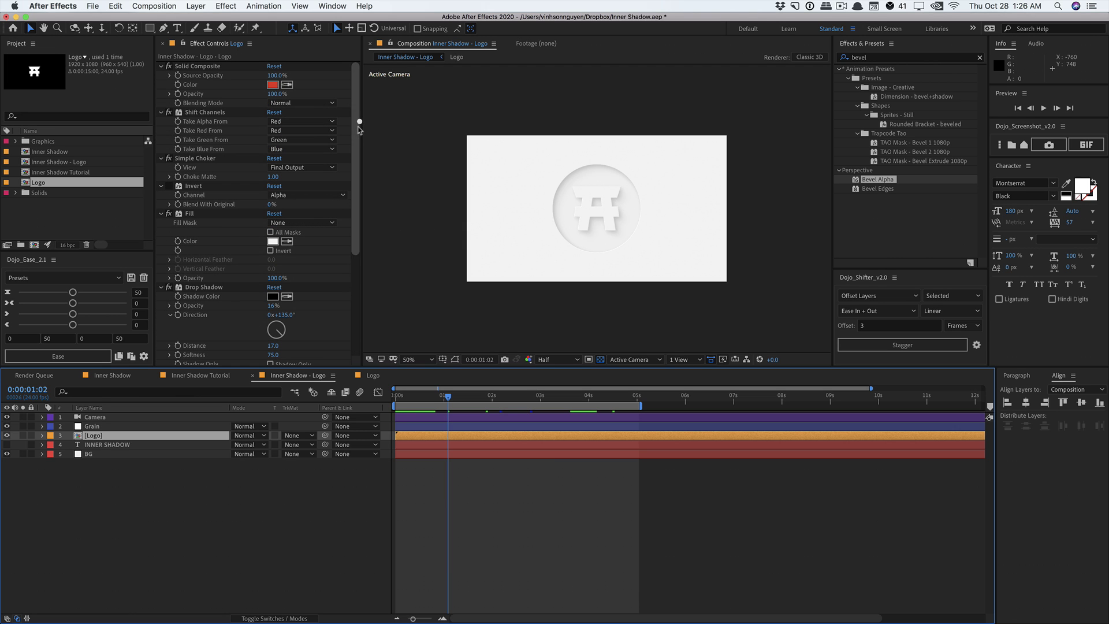
click(168, 66)
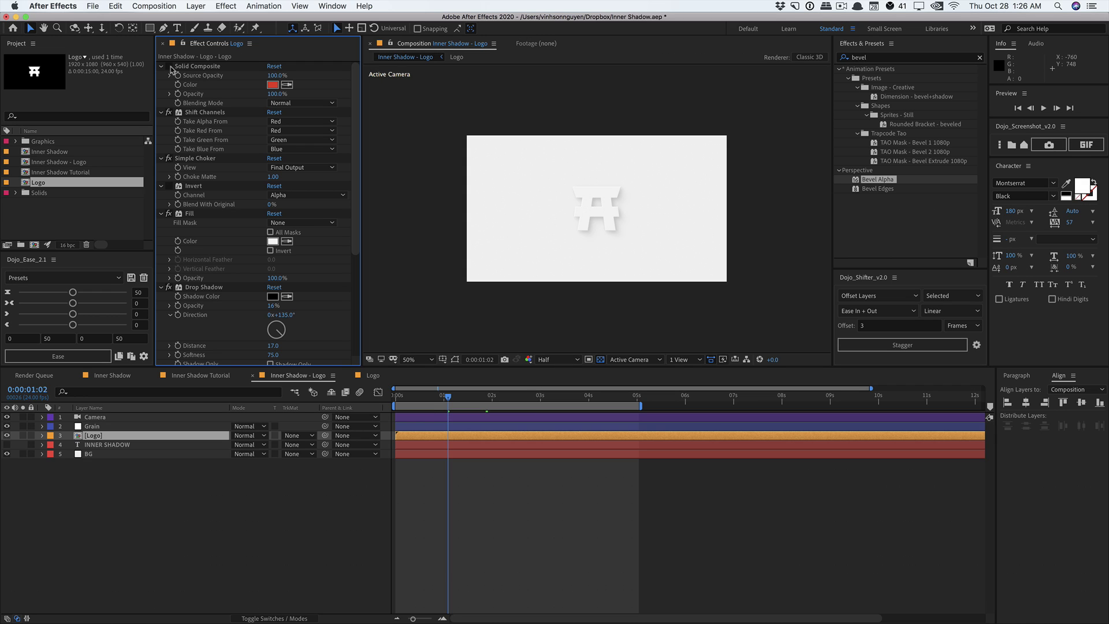
click(169, 66)
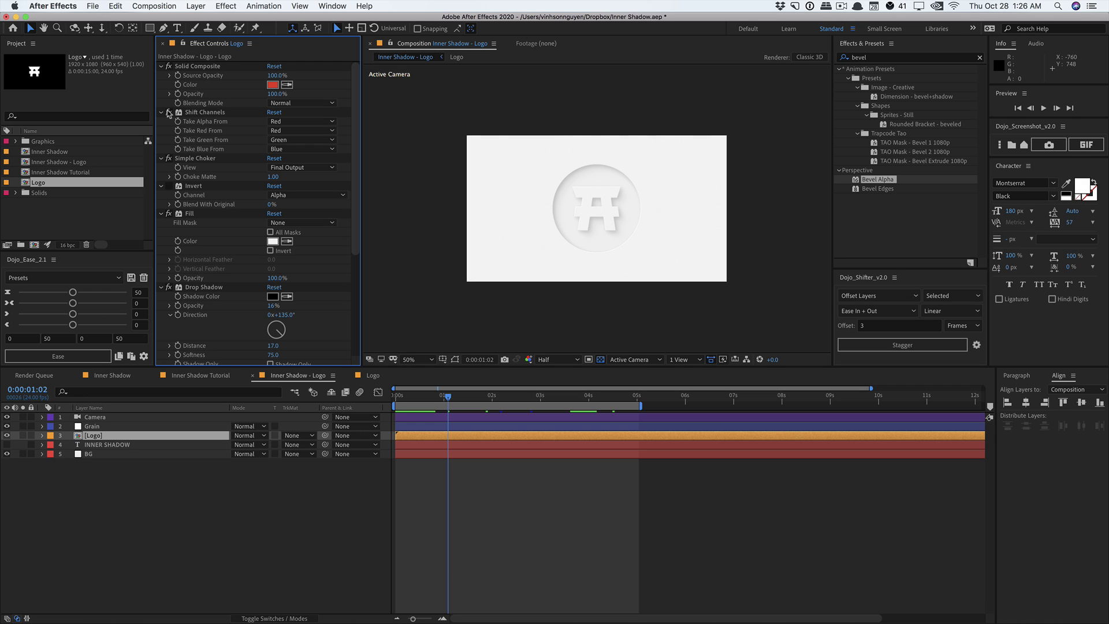
Step: Test Invert to raise the circle, turn it back off, then disable Simple Choker
click(168, 185)
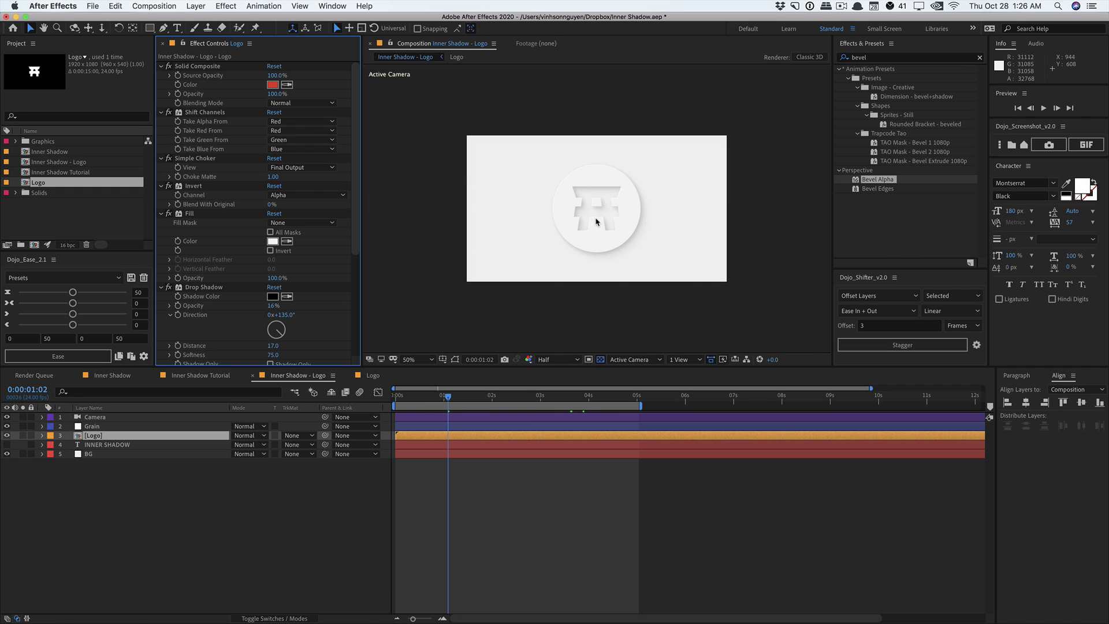
click(194, 186)
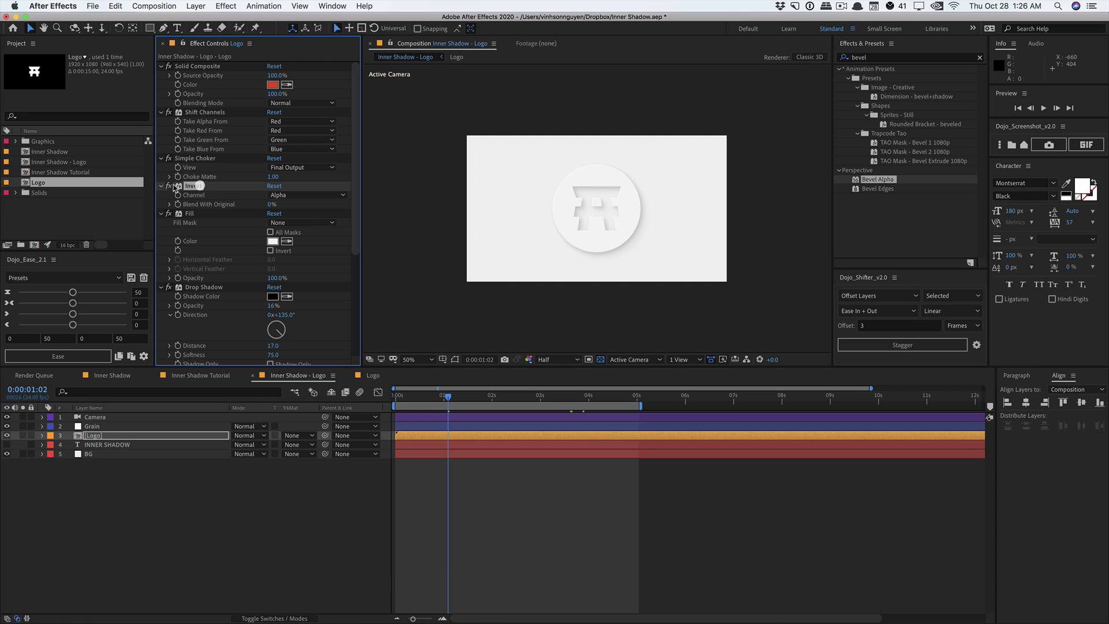
click(169, 185)
click(168, 159)
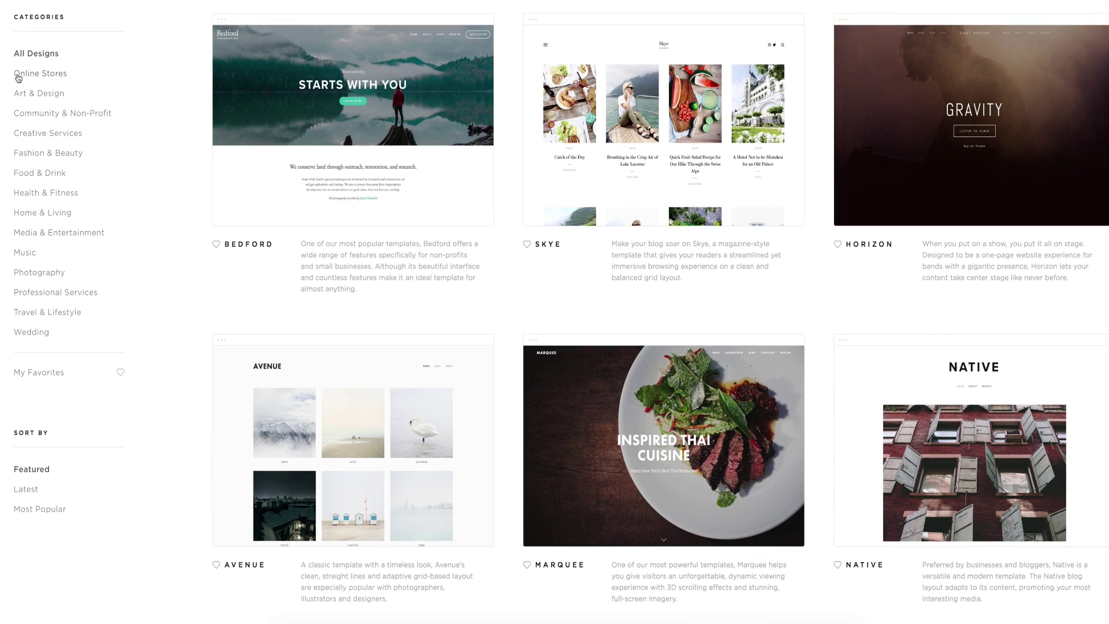
Step: Browse the Online Stores and Art & Design templates, then make the Bedford banner button blue
click(17, 75)
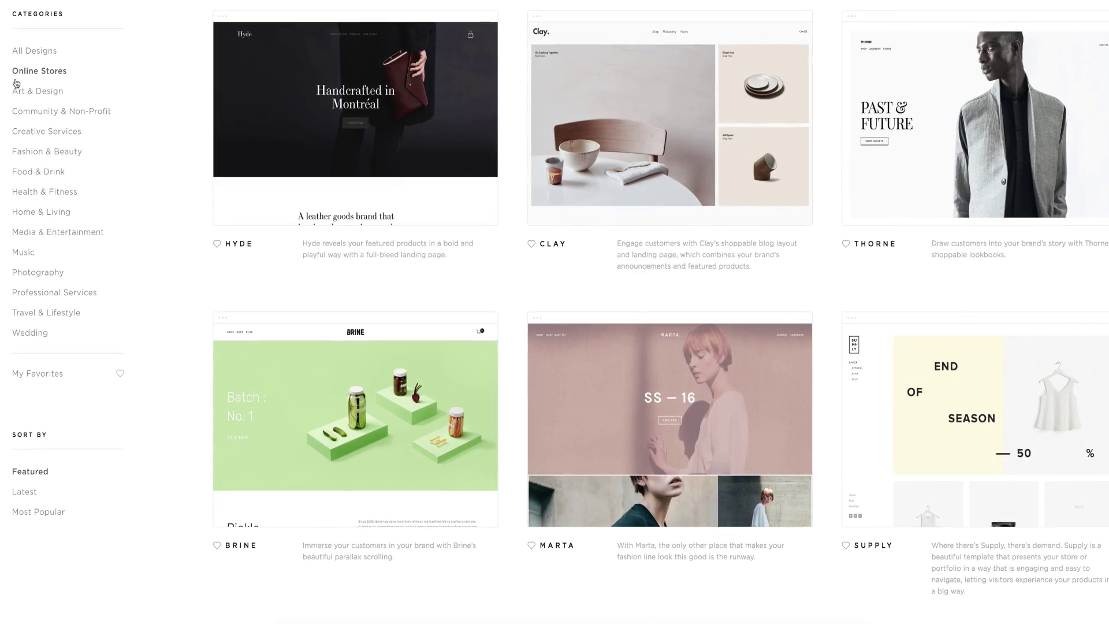
click(16, 89)
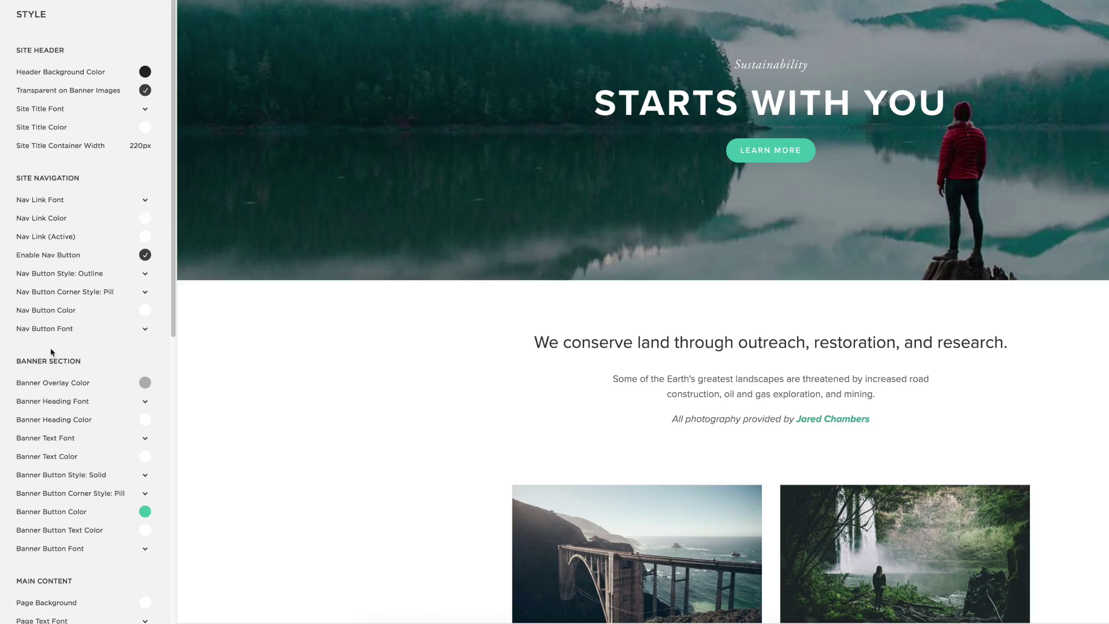
scroll(137, 343, down, 5)
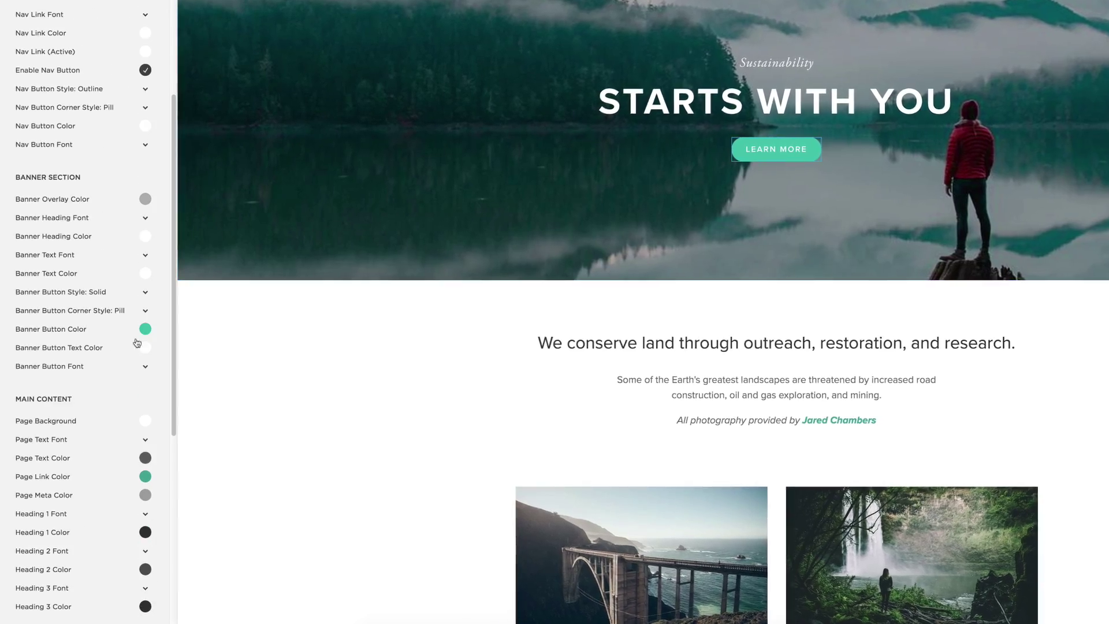
click(145, 329)
drag(77, 255, 91, 255)
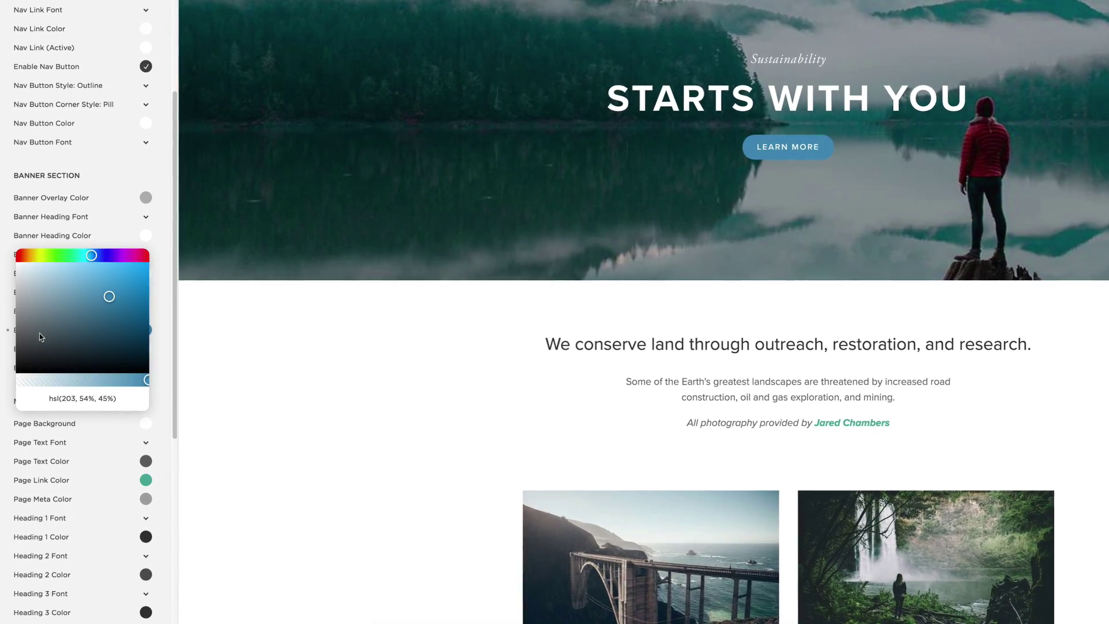